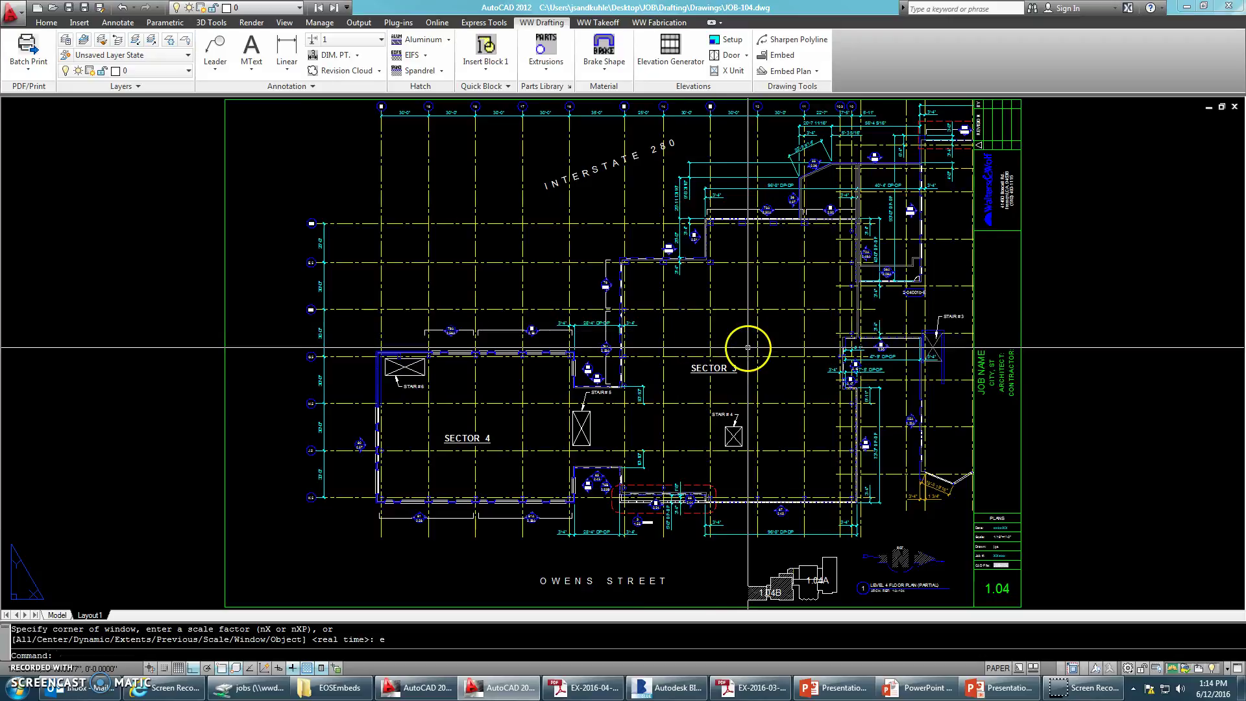
pyautogui.write('m')
pyautogui.press('Return')
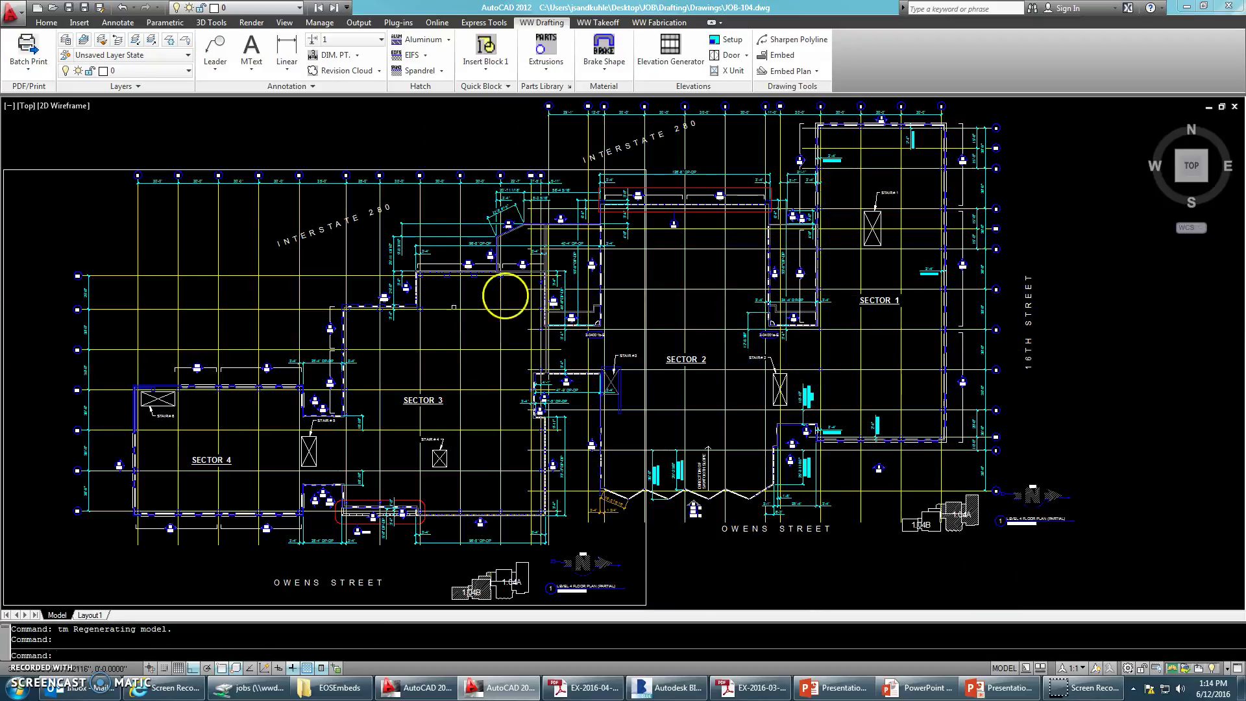
pyautogui.scroll(5, 334, 327)
pyautogui.scroll(2, 525, 344)
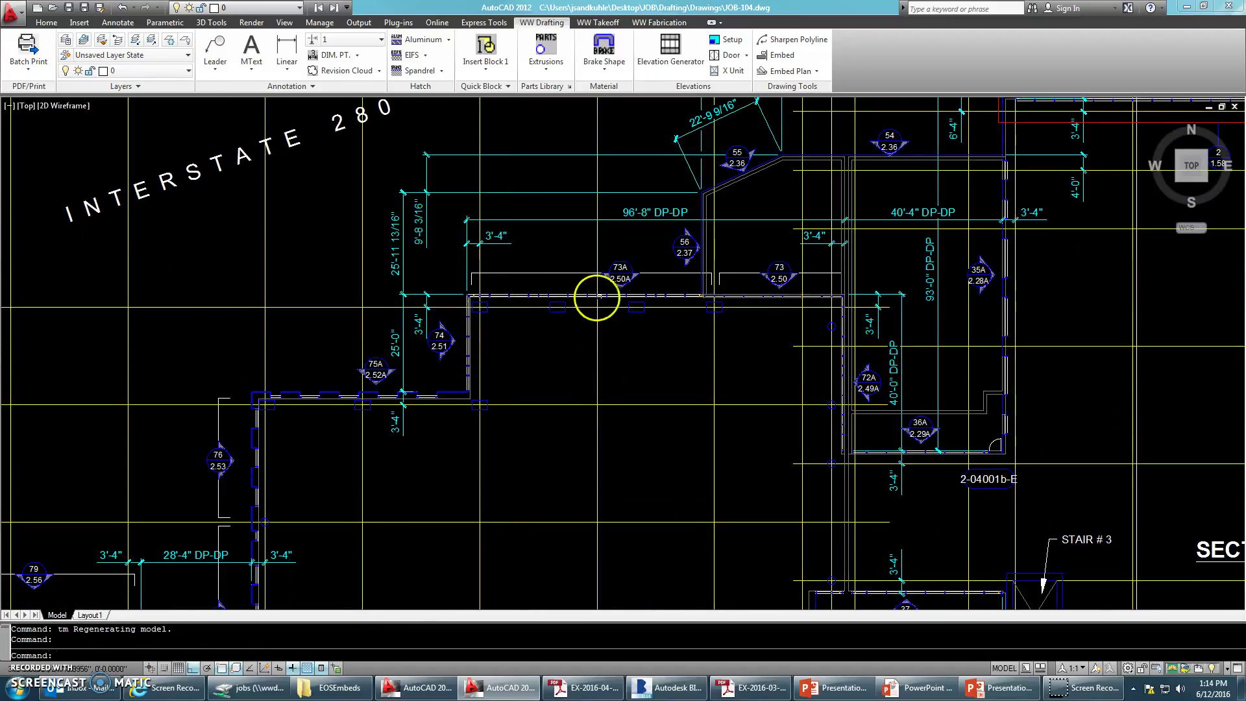
pyautogui.scroll(5, 605, 295)
pyautogui.scroll(3, 306, 278)
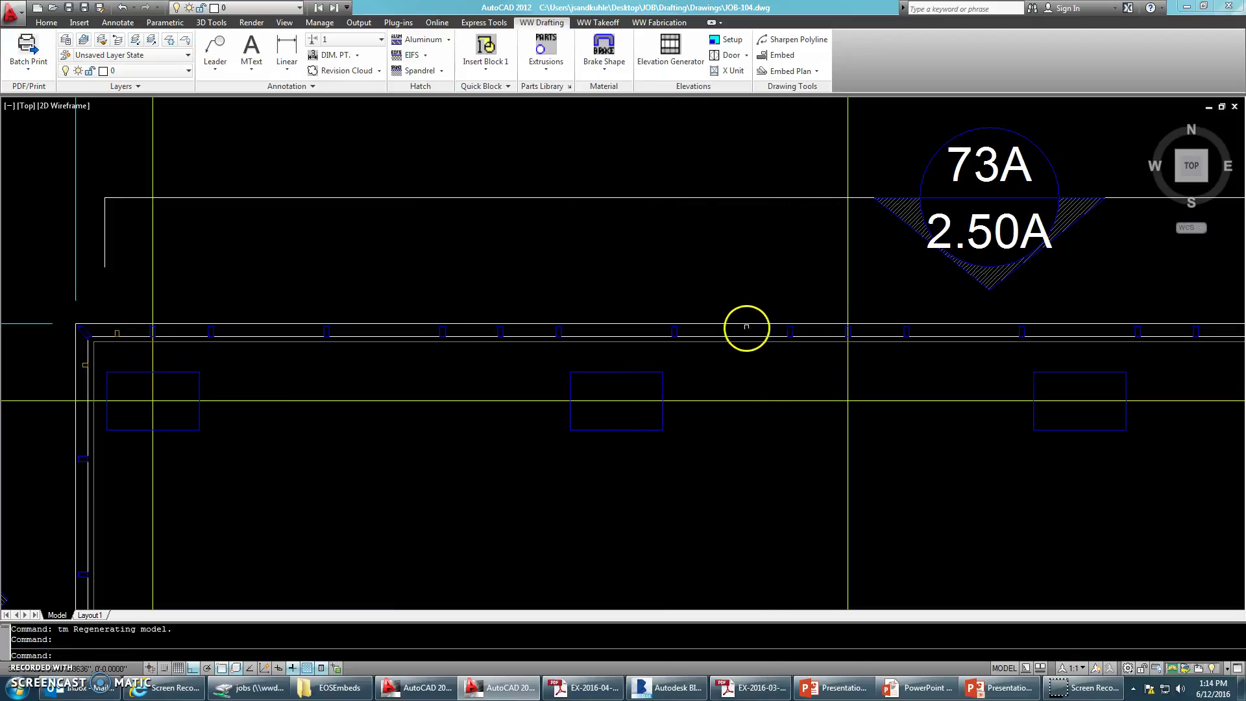
pyautogui.press('Escape')
pyautogui.click(782, 331)
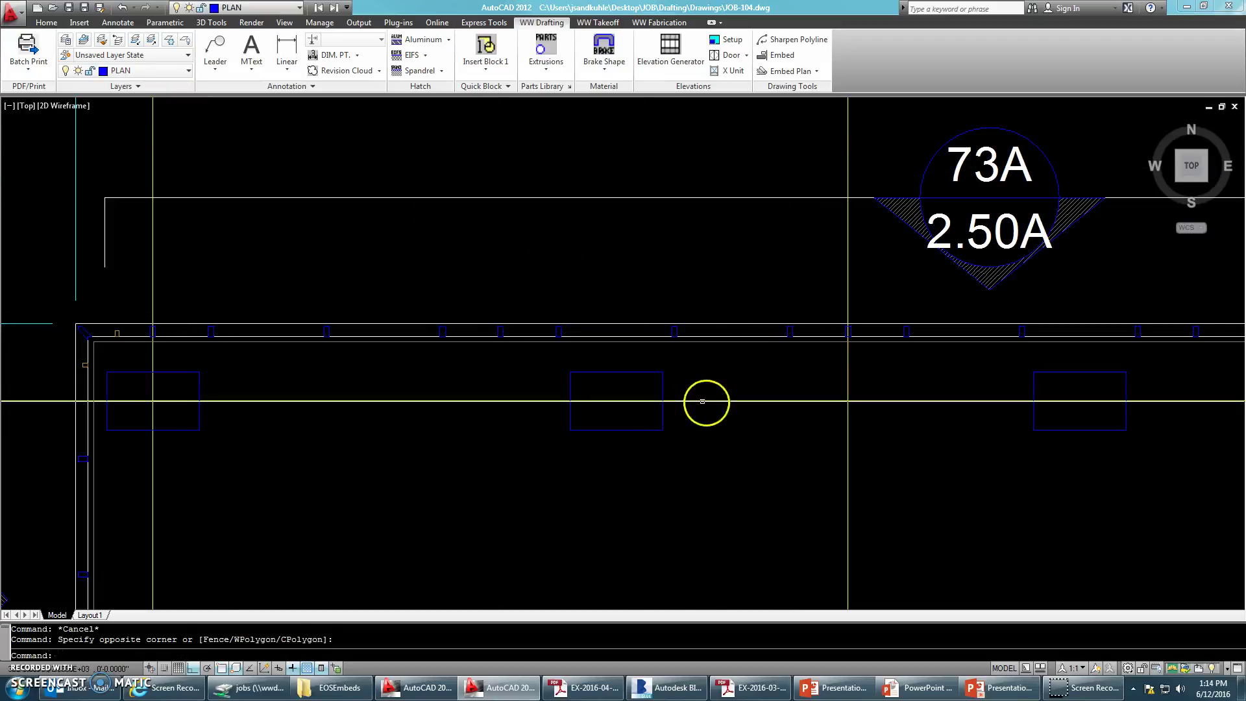
pyautogui.press('Escape')
pyautogui.click(729, 335)
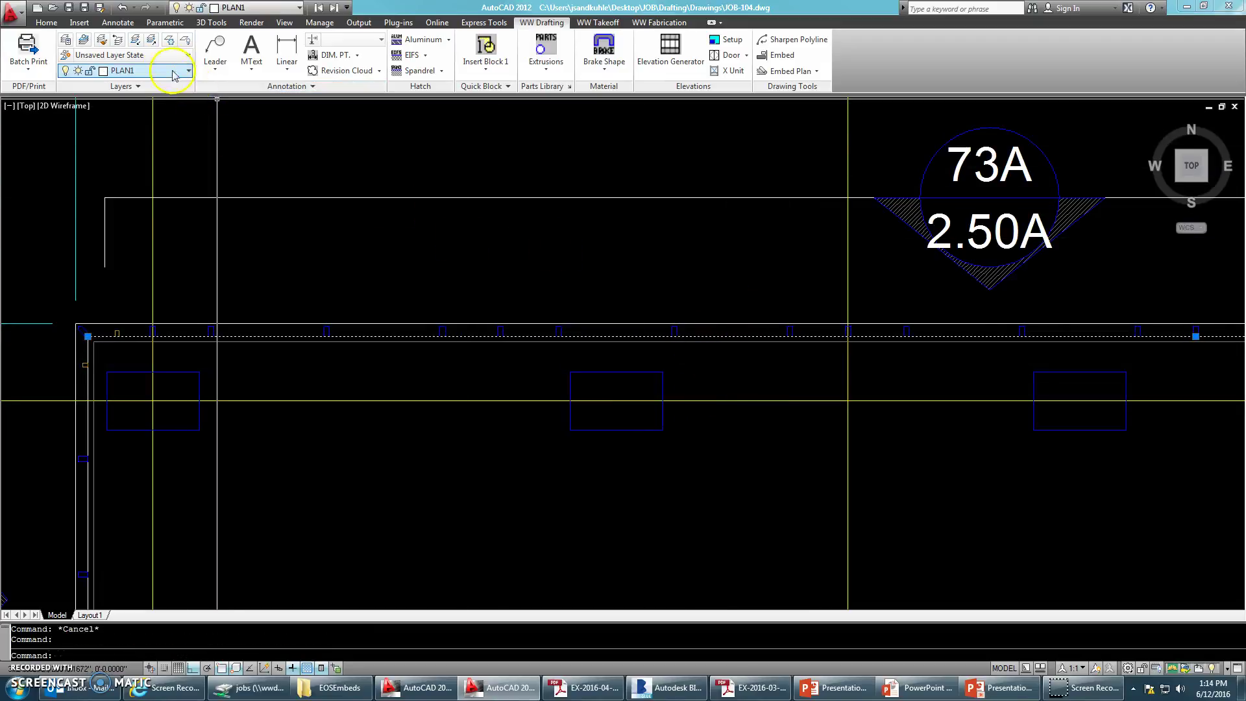
pyautogui.press('Escape')
pyautogui.scroll(3, 726, 342)
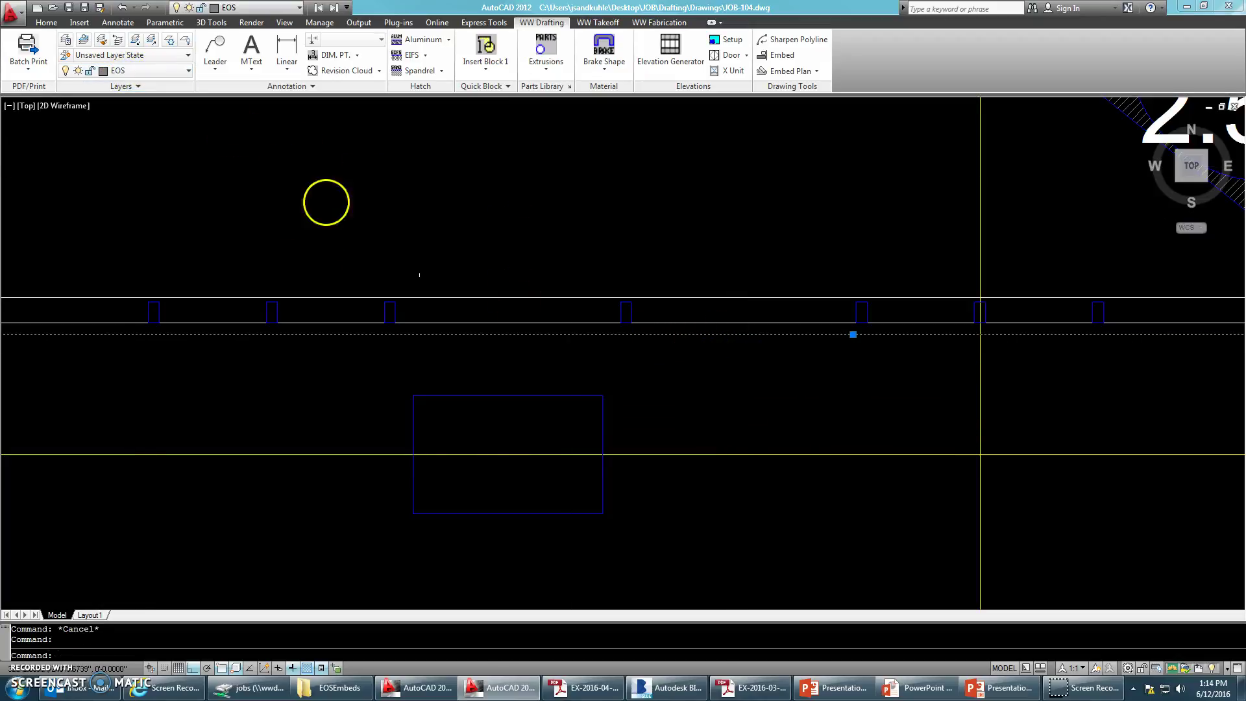
pyautogui.press('Escape')
pyautogui.click(605, 414)
pyautogui.scroll(-4, 593, 420)
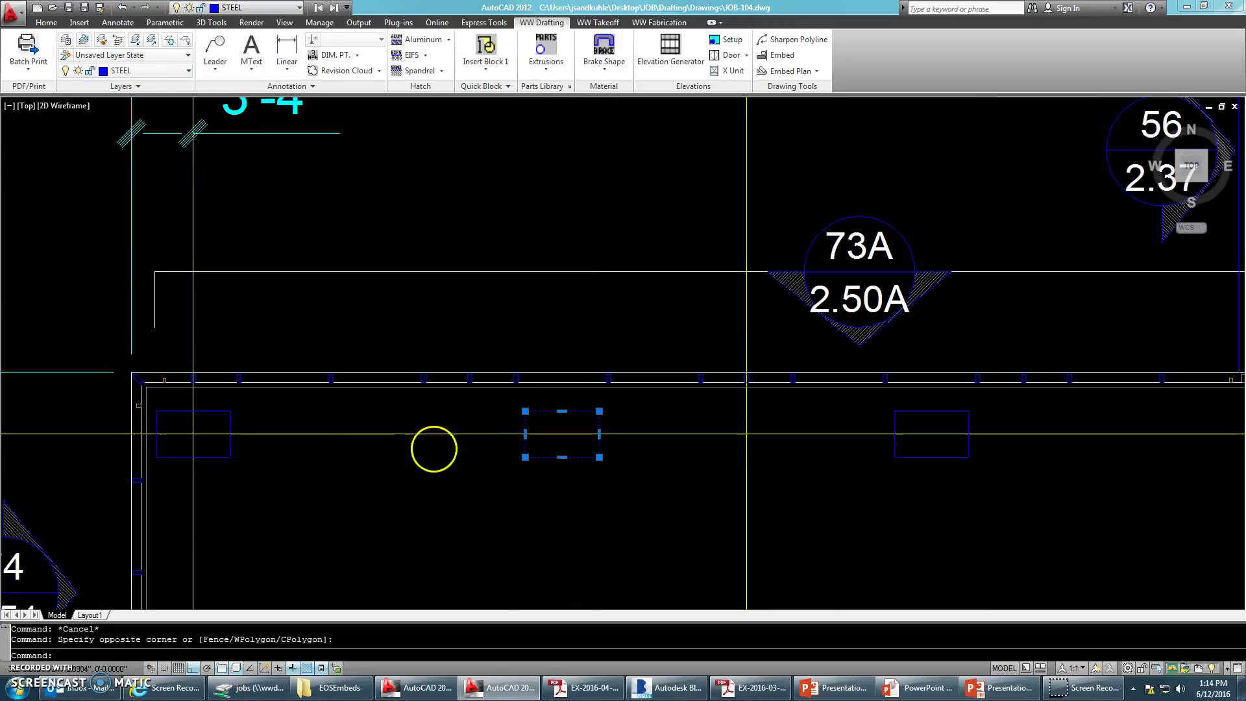
pyautogui.scroll(2, 570, 450)
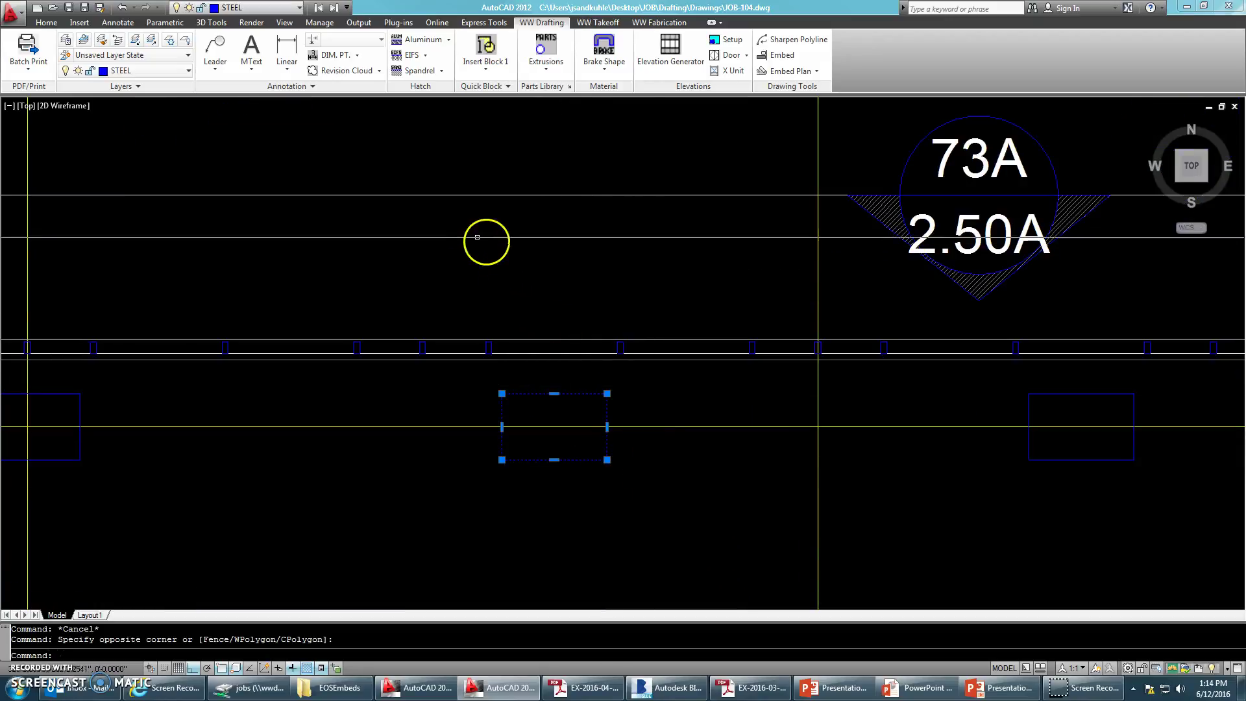
pyautogui.click(138, 73)
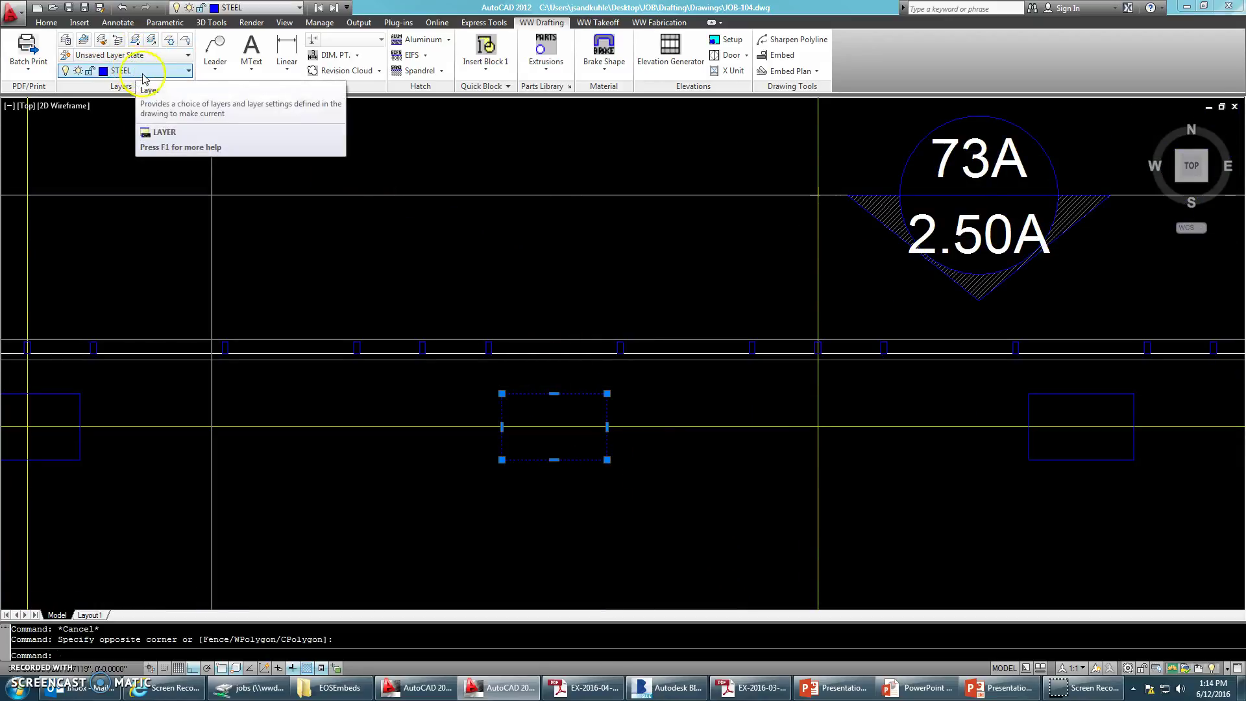
pyautogui.click(153, 70)
pyautogui.press('Escape')
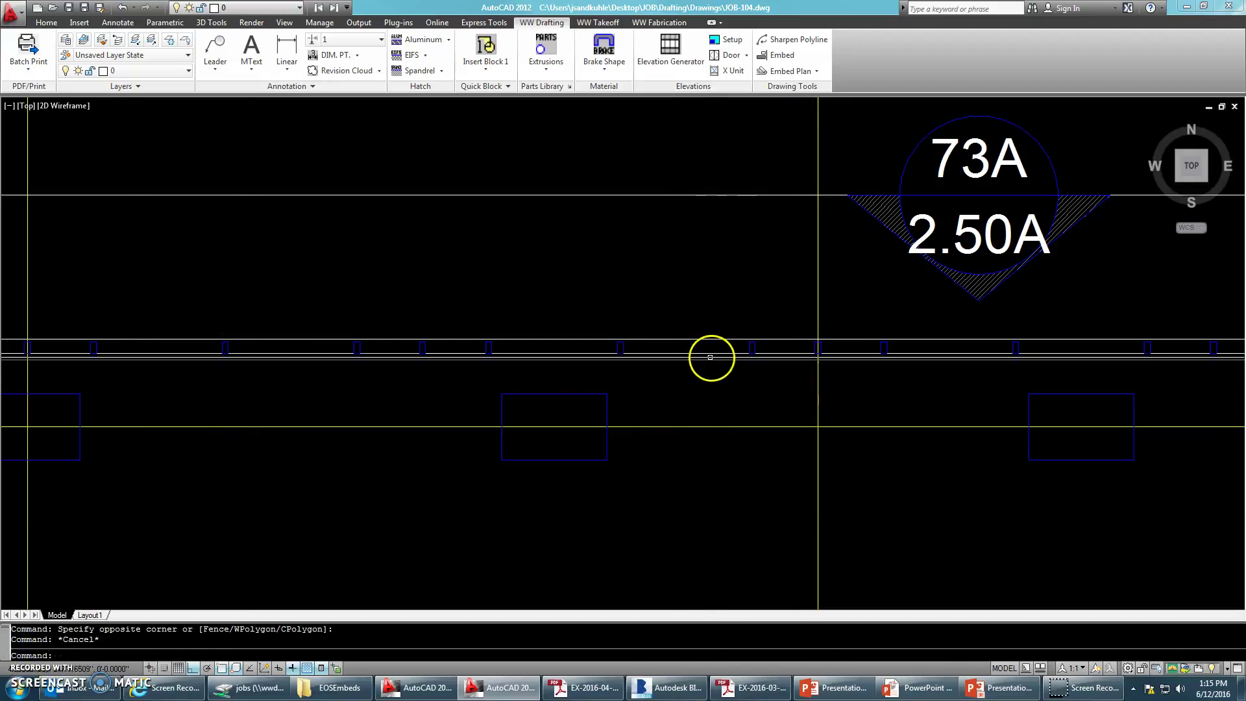
pyautogui.scroll(5, 715, 359)
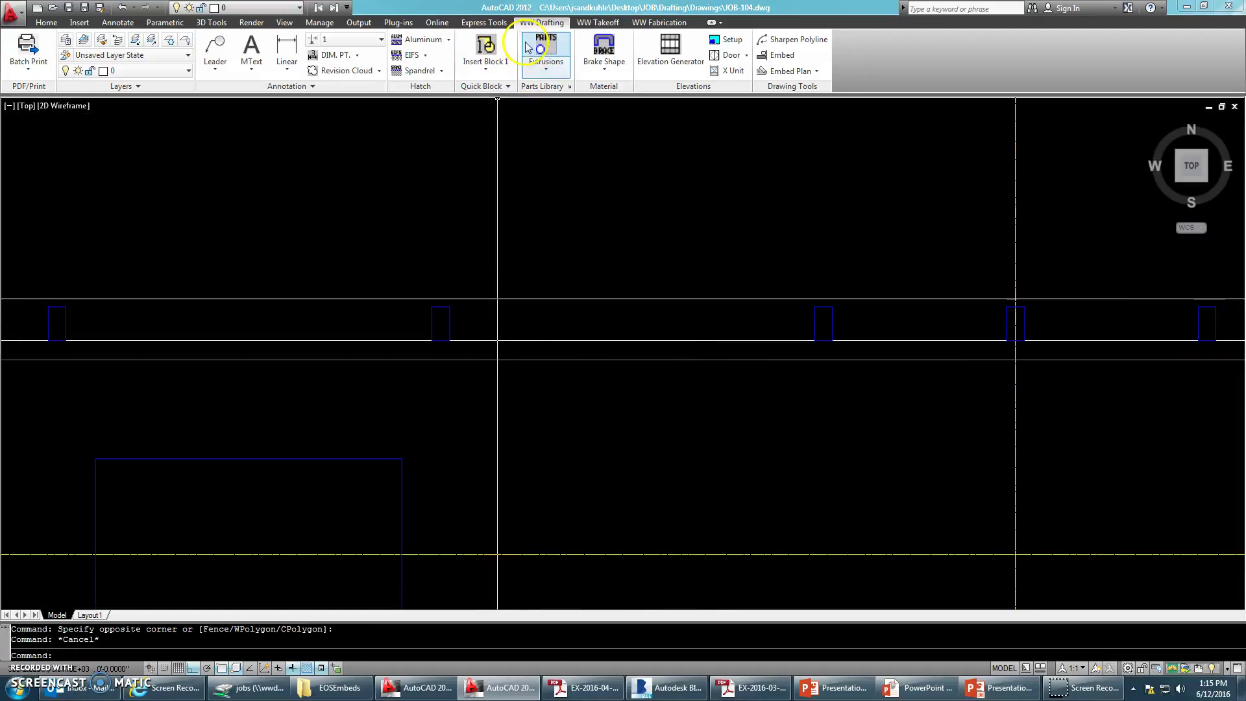
# Step: Switch the Parts Program to the Extrusions library, filtered to the WW Embeds vendor
pyautogui.click(549, 72)
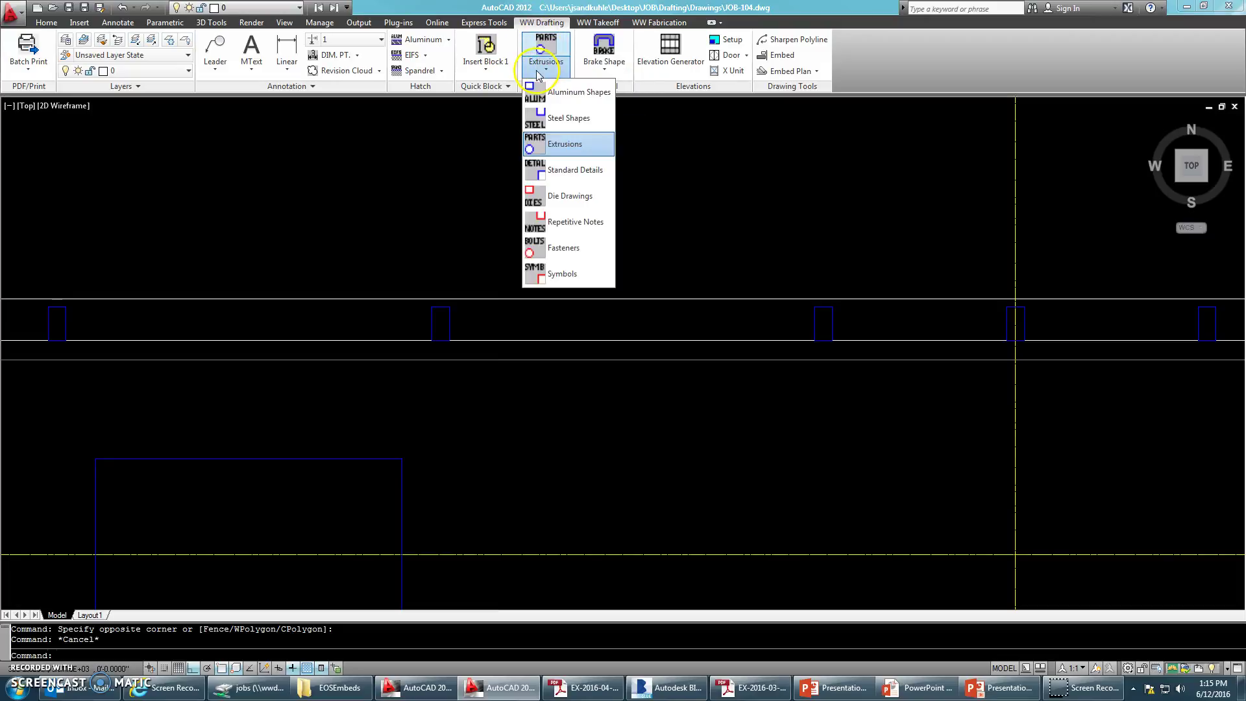
pyautogui.click(560, 143)
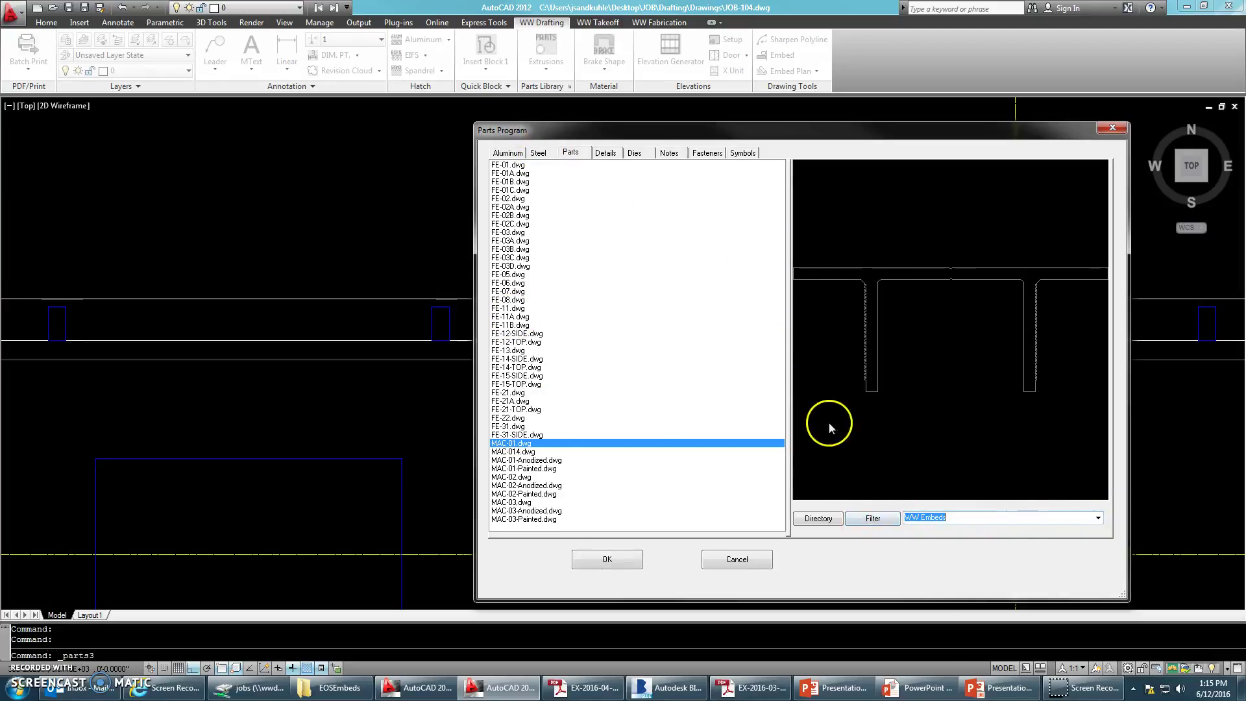
pyautogui.click(1098, 519)
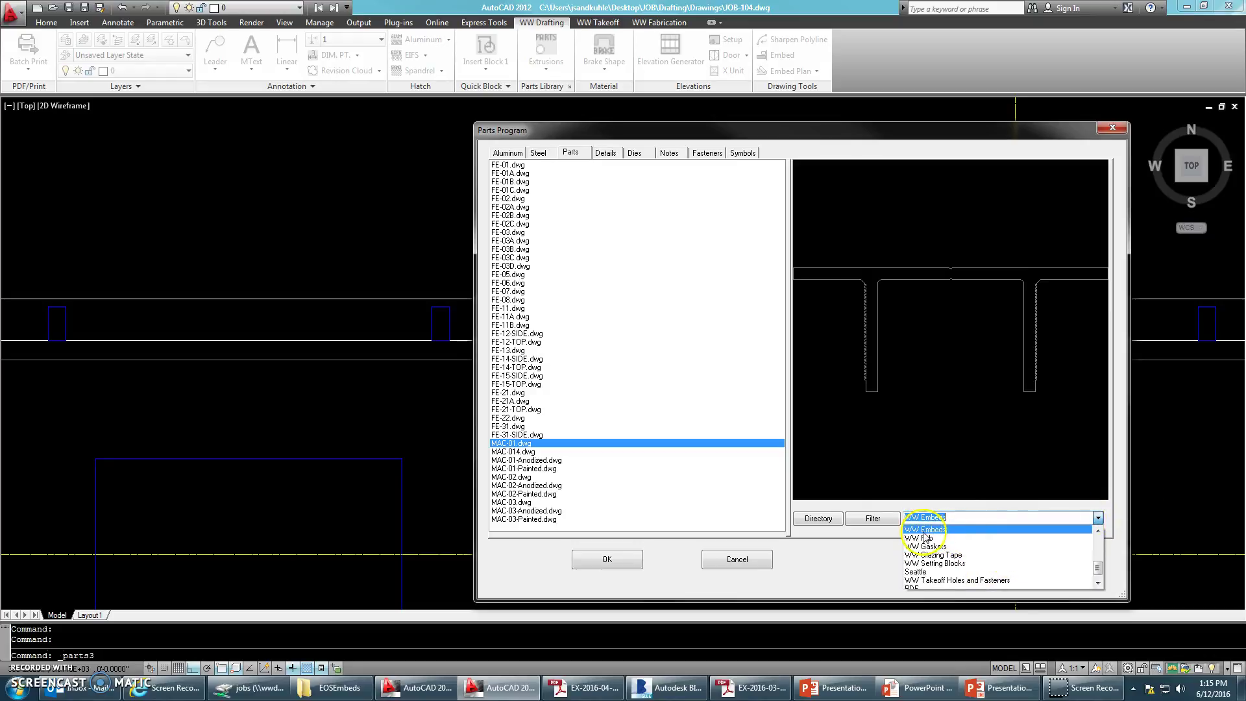
pyautogui.click(947, 529)
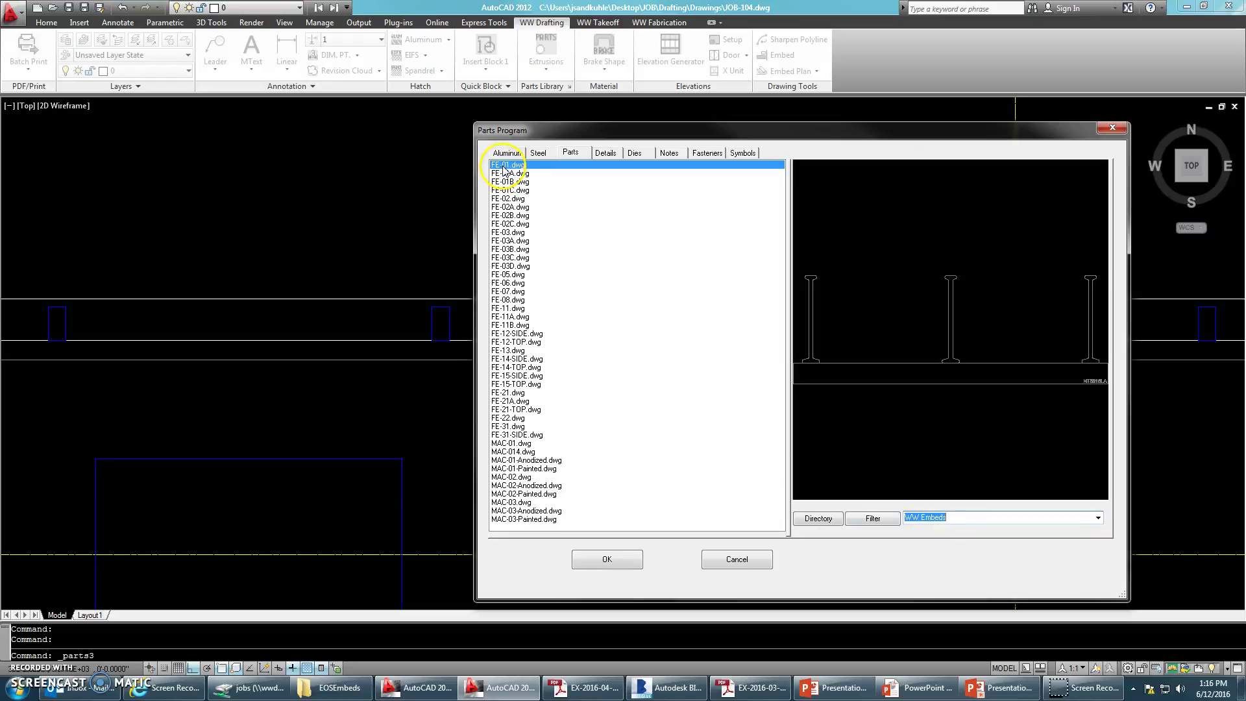
# Step: Place the FE-01 embed hanging below the slab edge line, skipping the part number
pyautogui.click(607, 559)
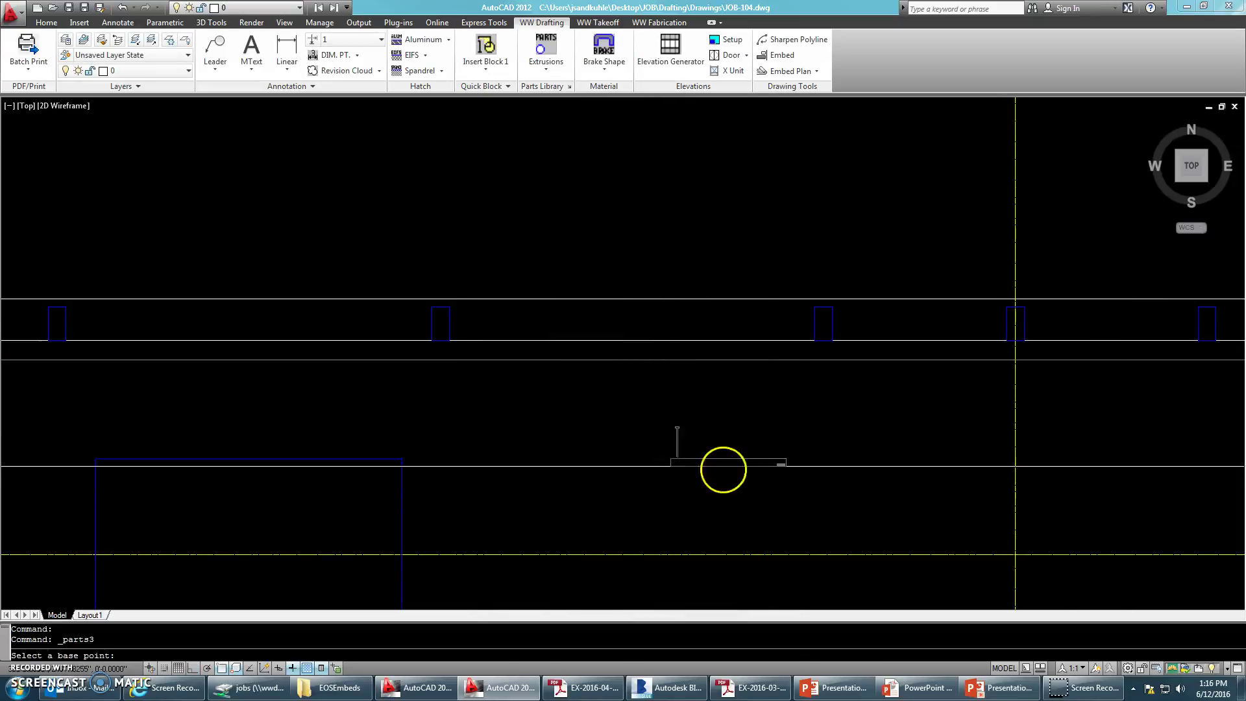
pyautogui.click(826, 338)
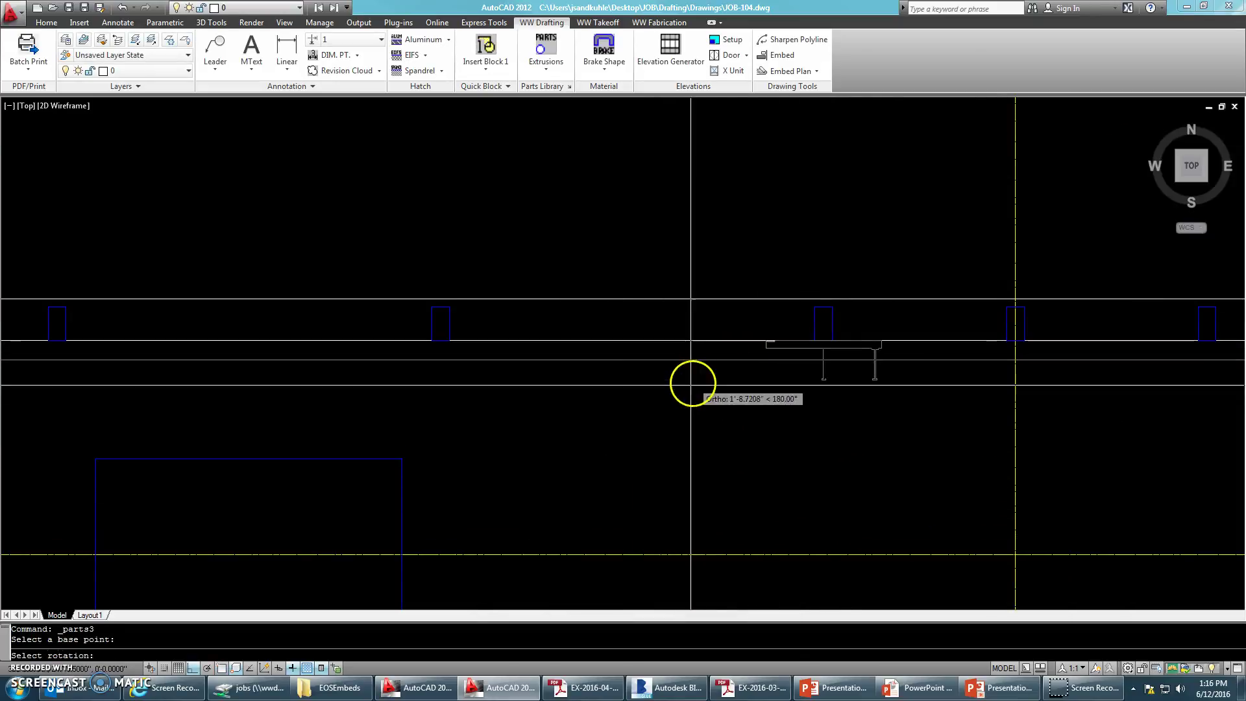
pyautogui.click(661, 395)
pyautogui.press('Escape')
# Step: Move the placed FE-01 embed down 3 units
pyautogui.scroll(4, 877, 354)
pyautogui.click(808, 348)
pyautogui.write('m')
pyautogui.press('Return')
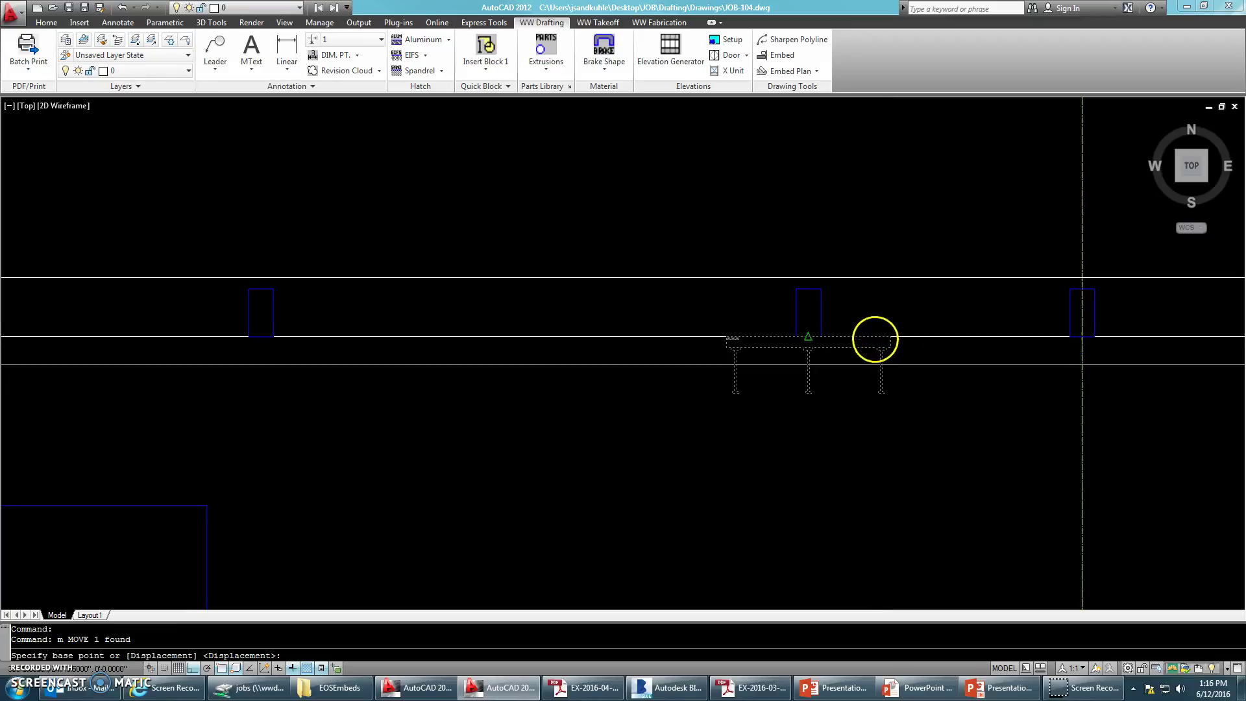
pyautogui.click(898, 479)
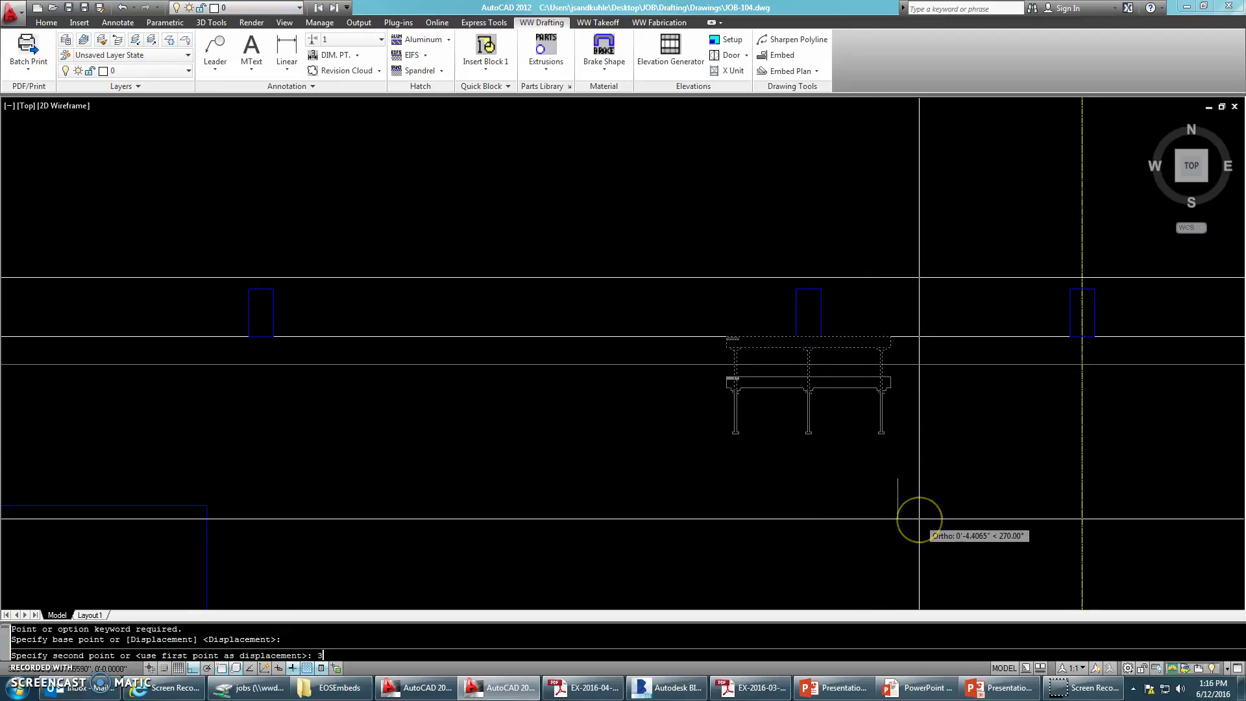
pyautogui.press('Return')
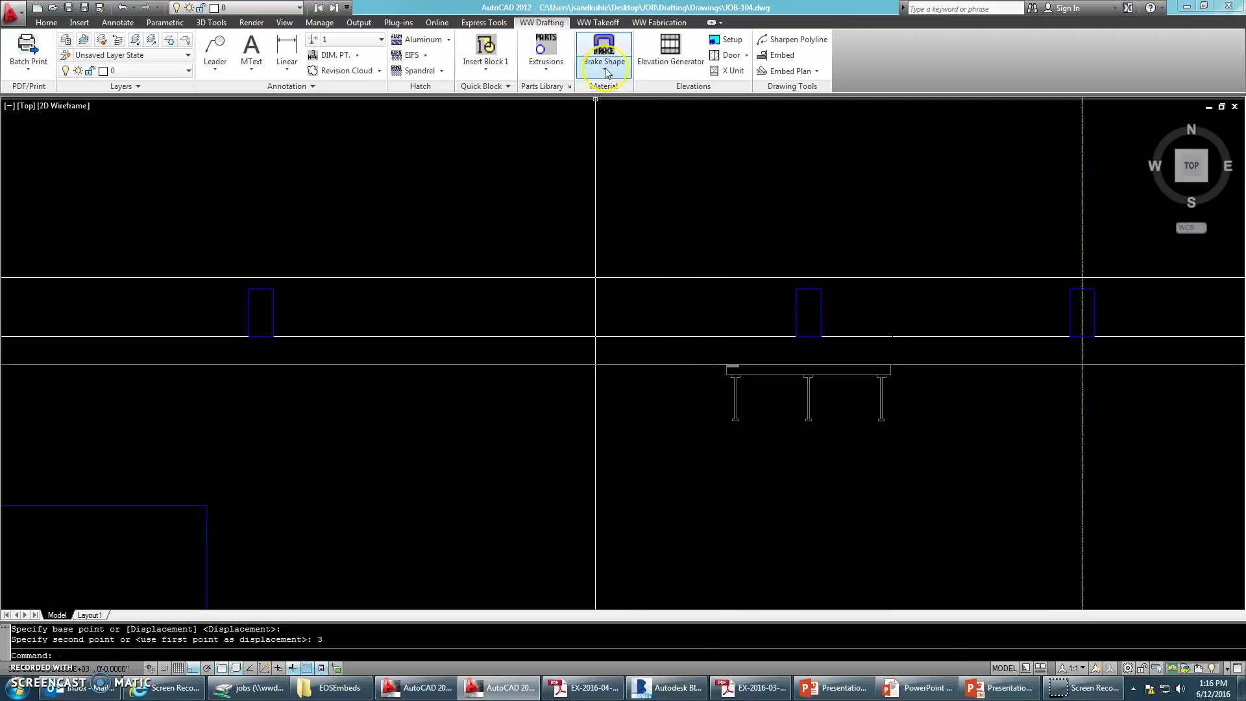
# Step: Insert a MAC-01 part on the FE-01 plate, accepting a part number
pyautogui.click(541, 52)
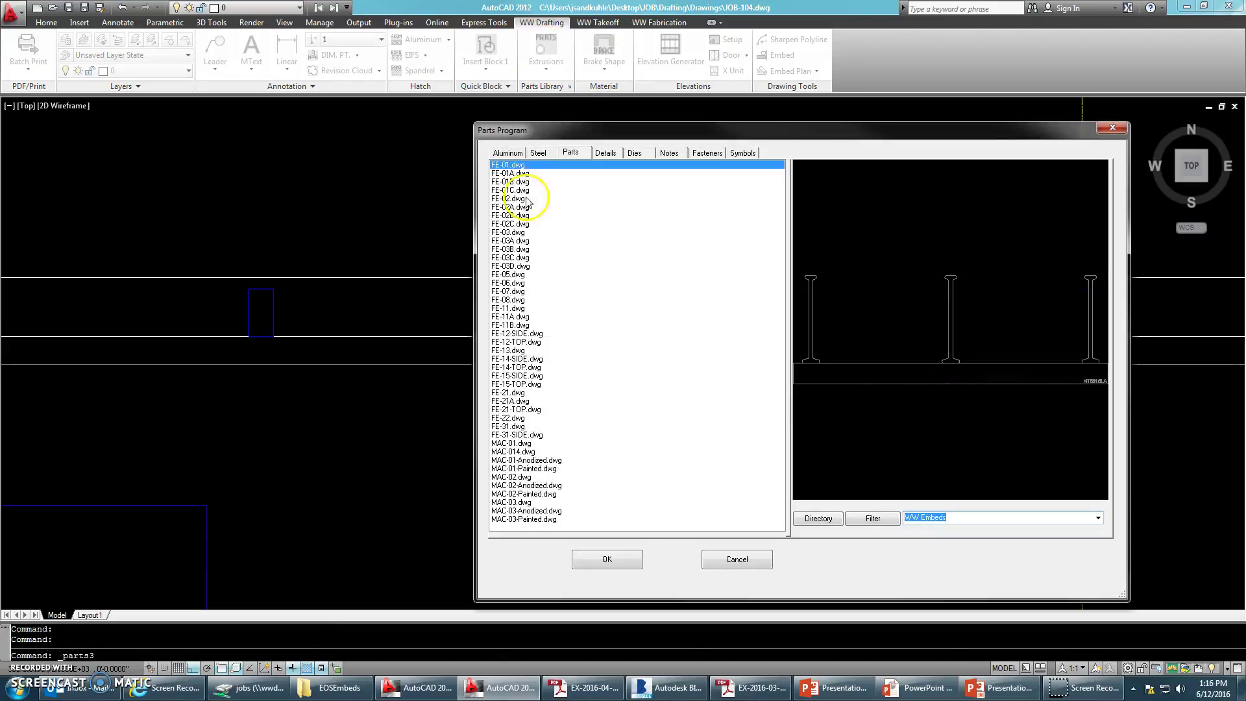
pyautogui.click(522, 443)
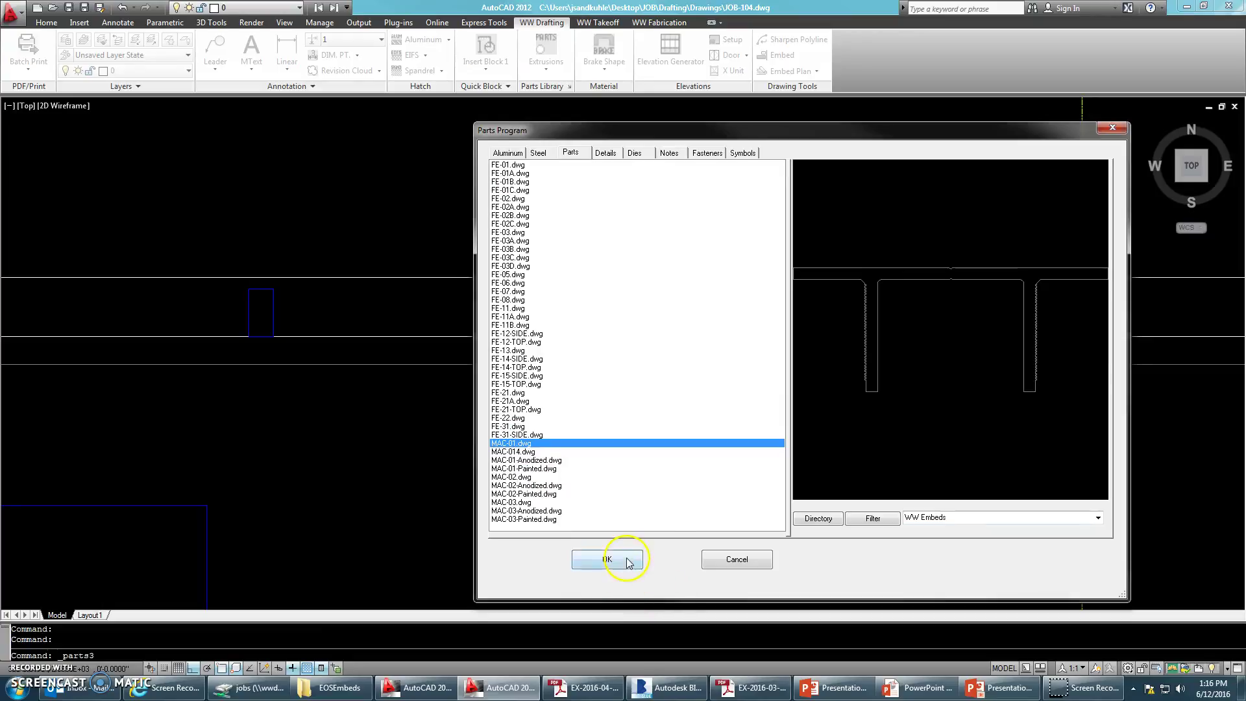
pyautogui.click(606, 559)
pyautogui.click(848, 365)
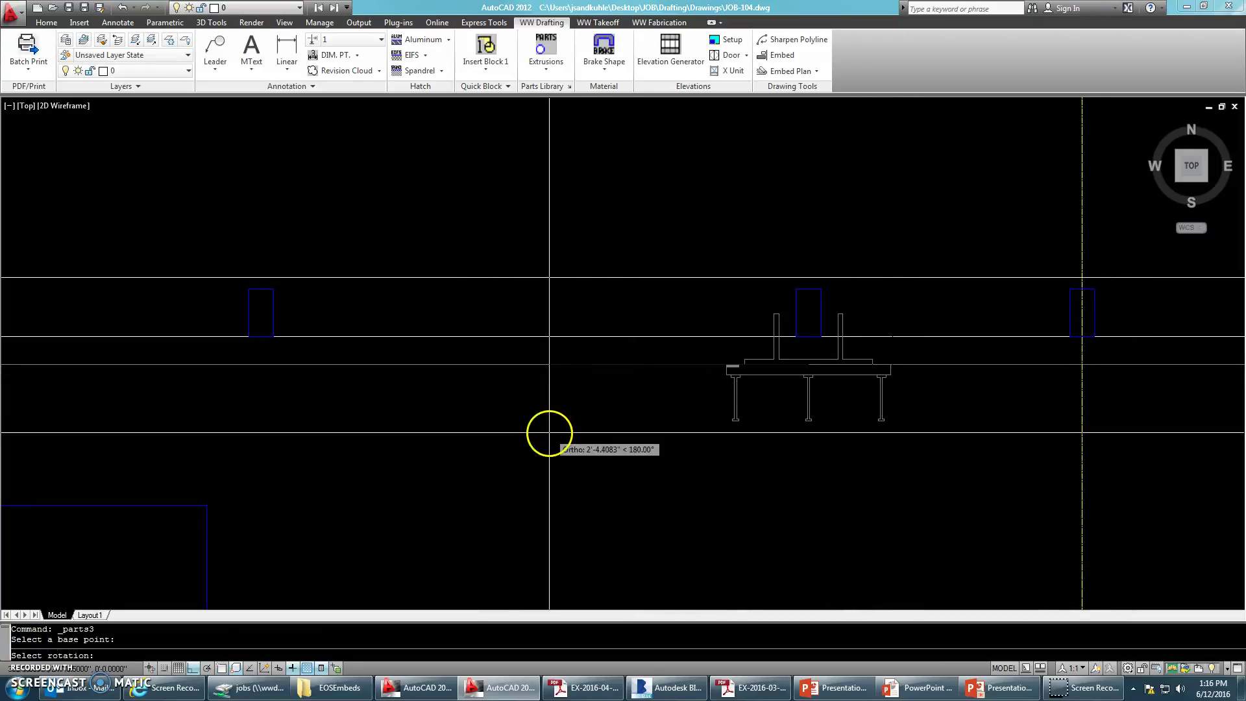
pyautogui.press('Return')
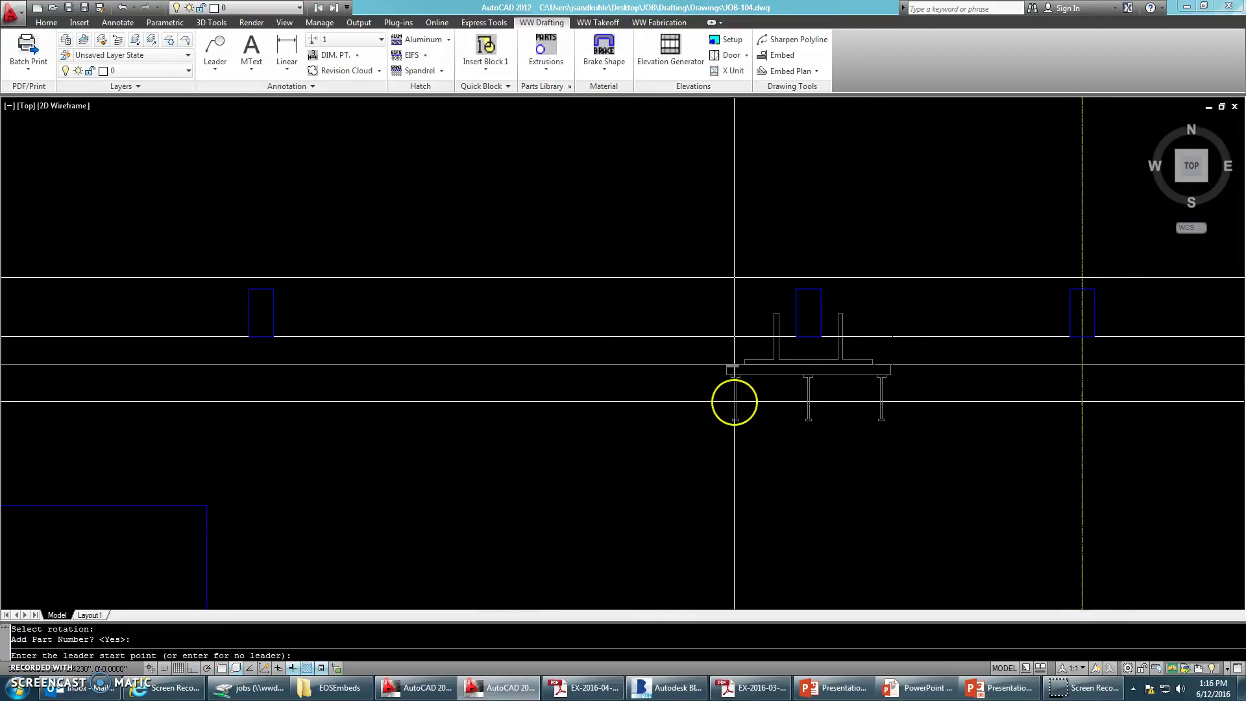
# Step: Dismiss the MAC-01 label and select the FE-01 and MAC-01 embed pair
pyautogui.press('Return')
pyautogui.press('Escape')
pyautogui.press('Escape')
pyautogui.scroll(-2, 735, 409)
pyautogui.moveTo(735, 409); pyautogui.dragTo(783, 402, button='middle')
pyautogui.click(908, 371)
pyautogui.click(898, 350)
# Step: Copy the embed assembly to four support points along the slab edge
pyautogui.write('co')
pyautogui.press('Return')
pyautogui.scroll(2, 883, 356)
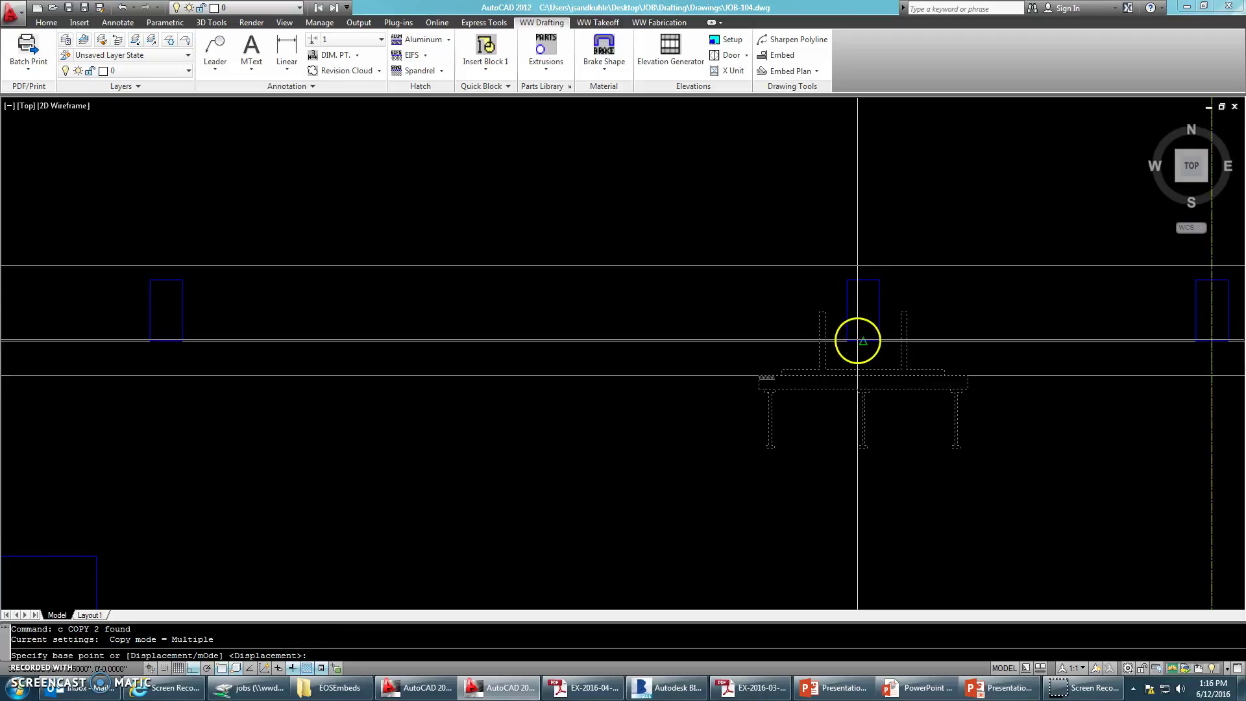
pyautogui.click(854, 344)
pyautogui.scroll(-3, 654, 356)
pyautogui.scroll(2, 543, 348)
pyautogui.click(559, 348)
pyautogui.scroll(3, 678, 361)
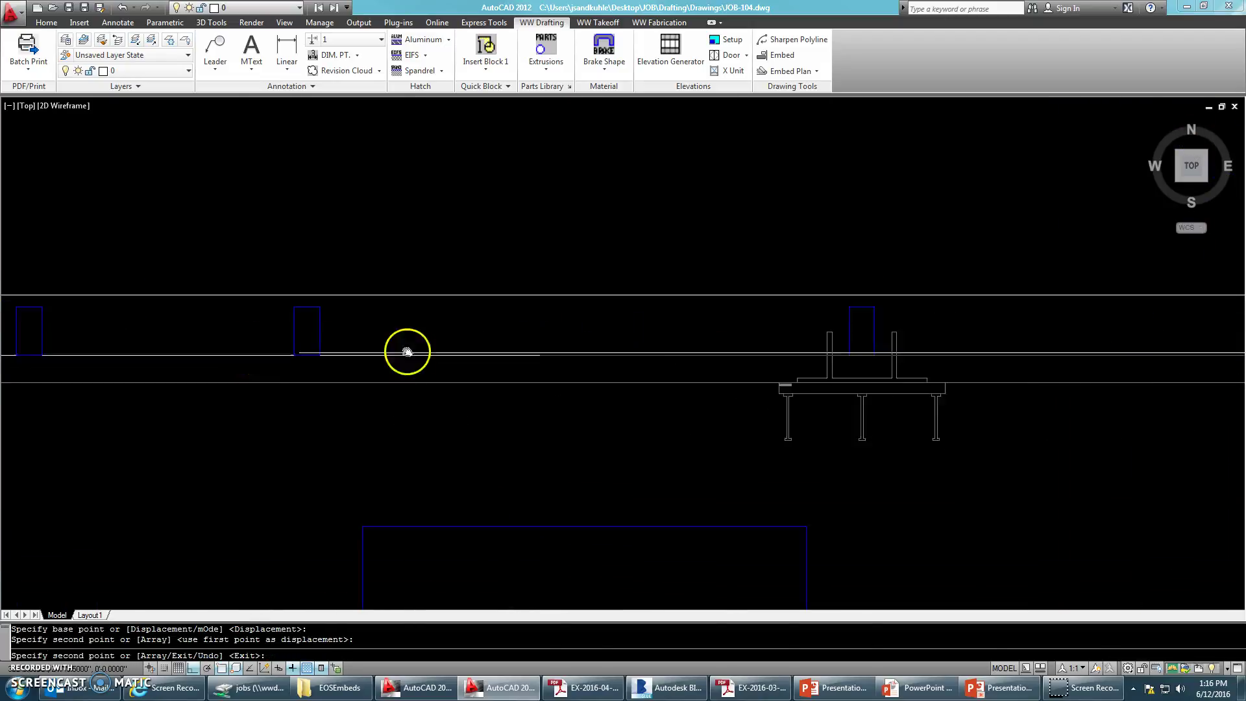
pyautogui.click(684, 376)
pyautogui.click(406, 376)
pyautogui.click(107, 369)
# Step: Place one more embed copy at a further support's midpoint and end the copy
pyautogui.scroll(-5, 119, 386)
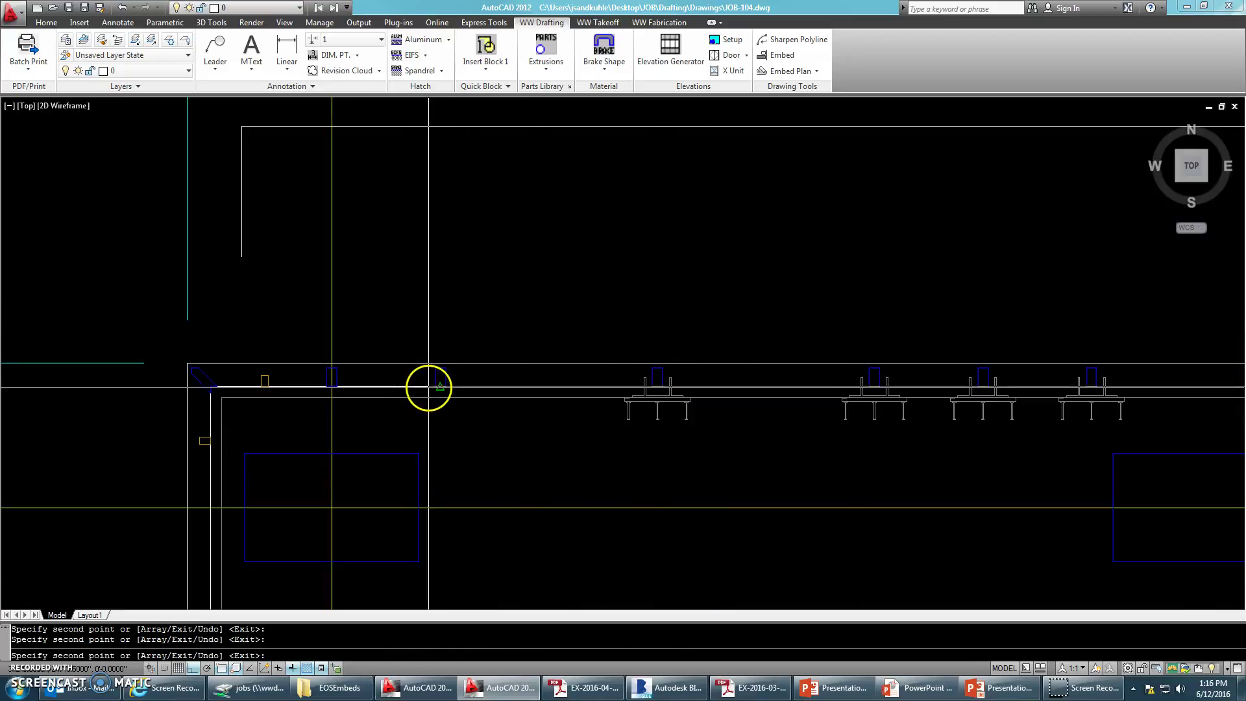
pyautogui.scroll(5, 325, 386)
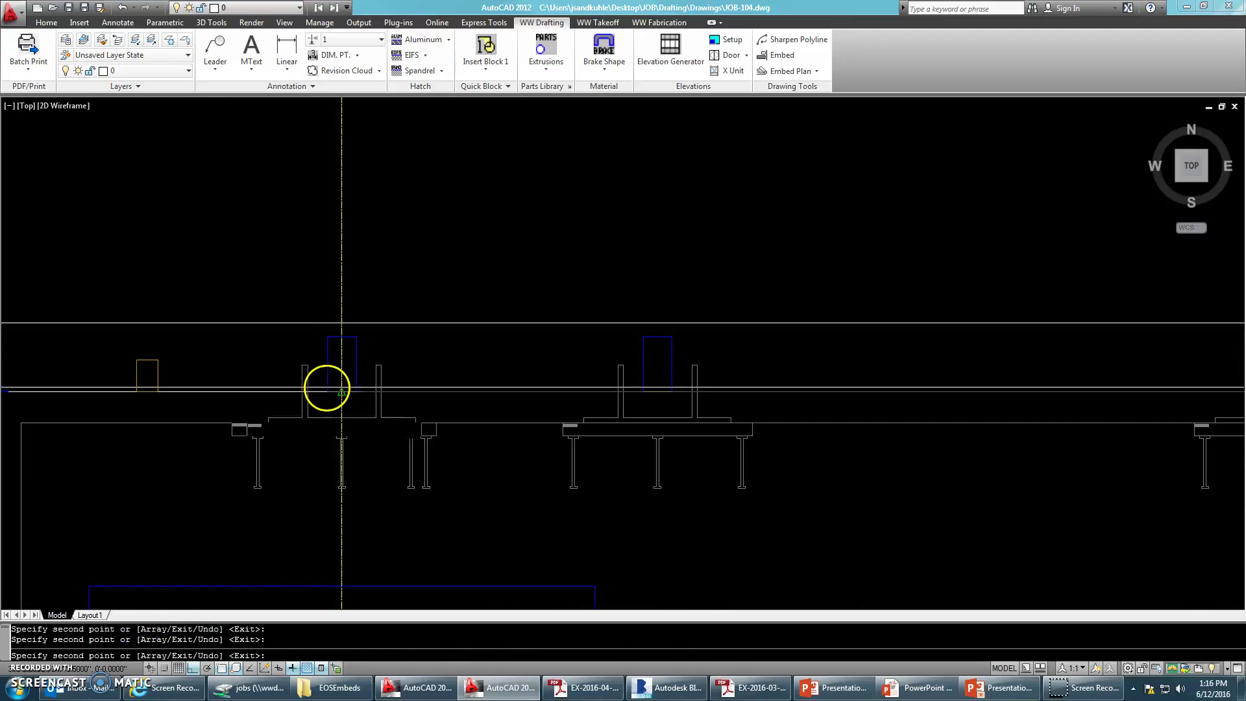
pyautogui.moveTo(294, 401); pyautogui.dragTo(528, 411, button='middle')
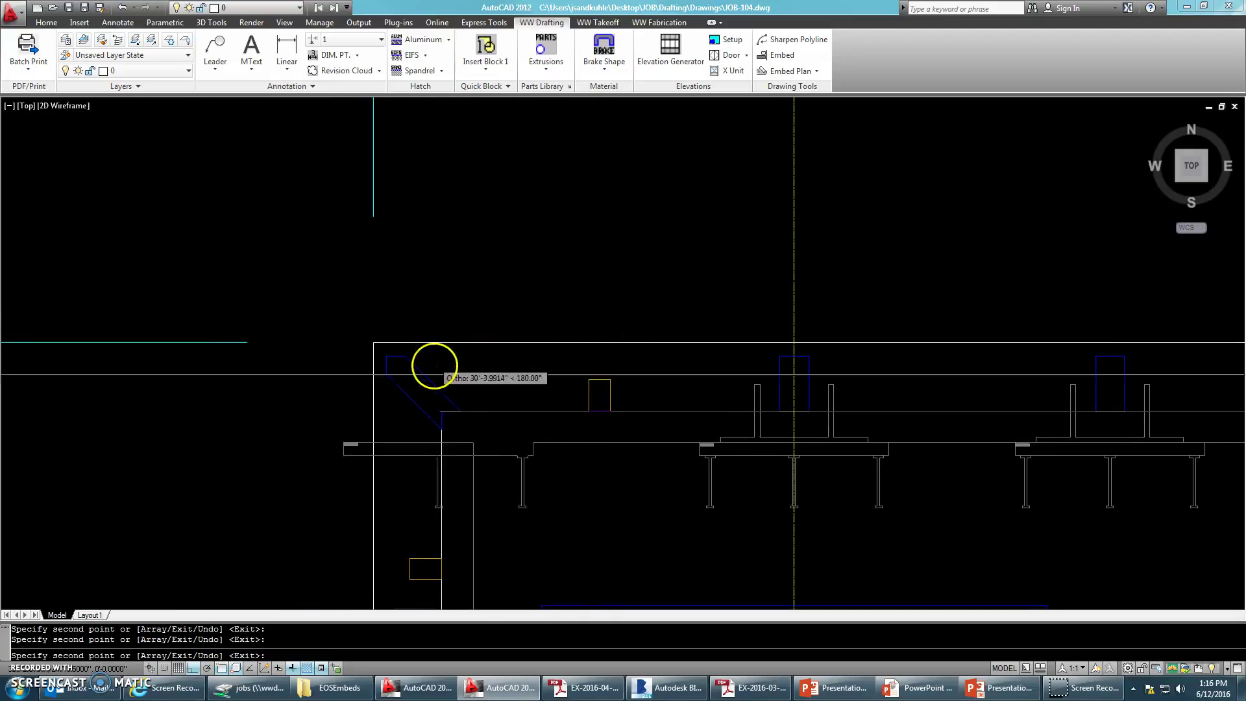
pyautogui.click(589, 397)
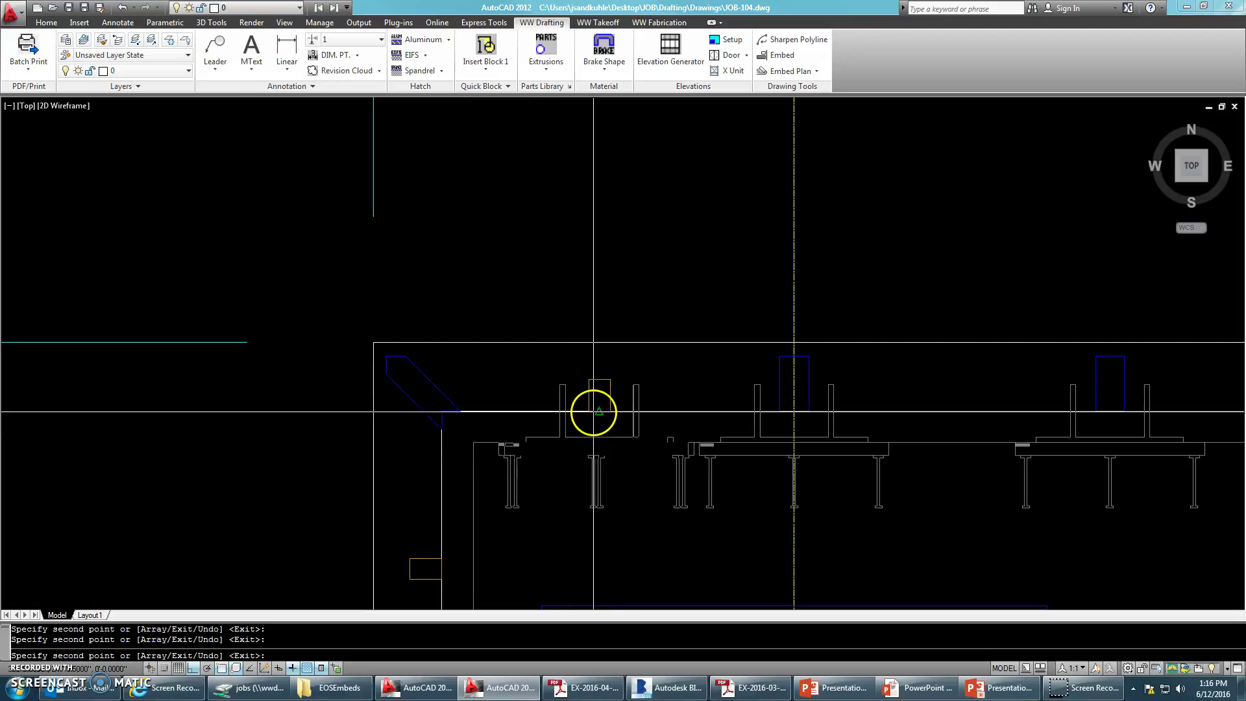
pyautogui.press('Escape')
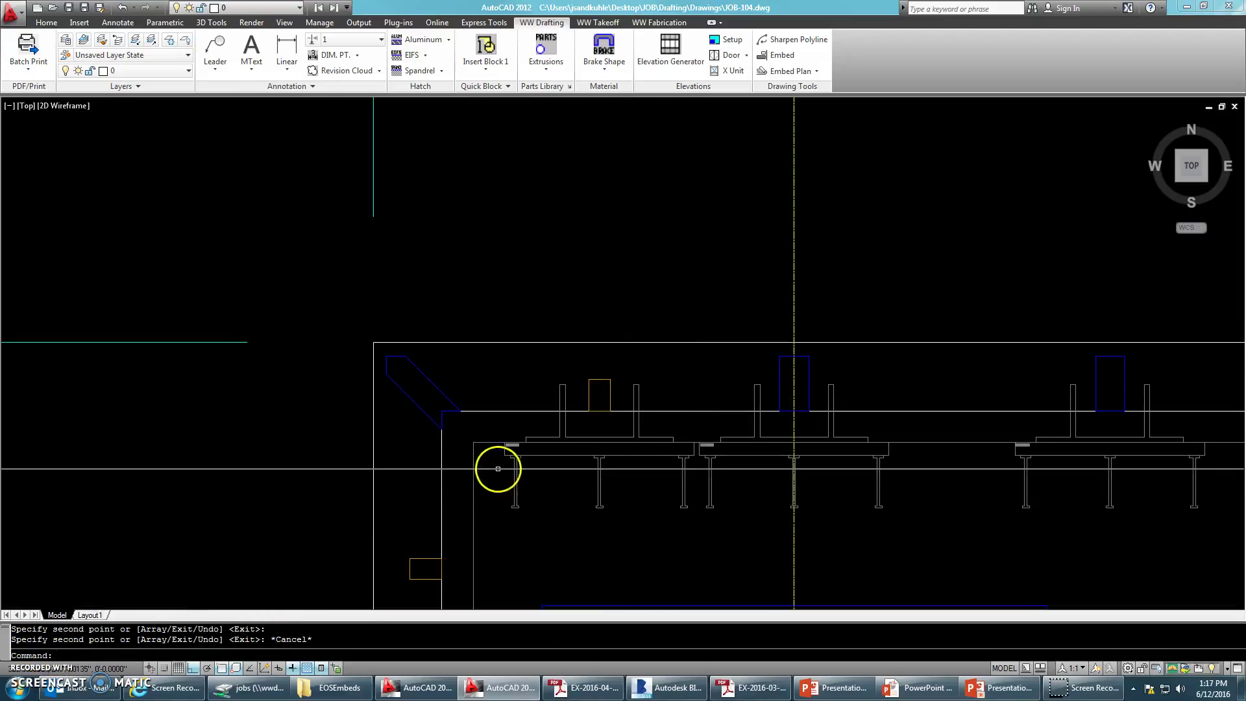
pyautogui.click(474, 473)
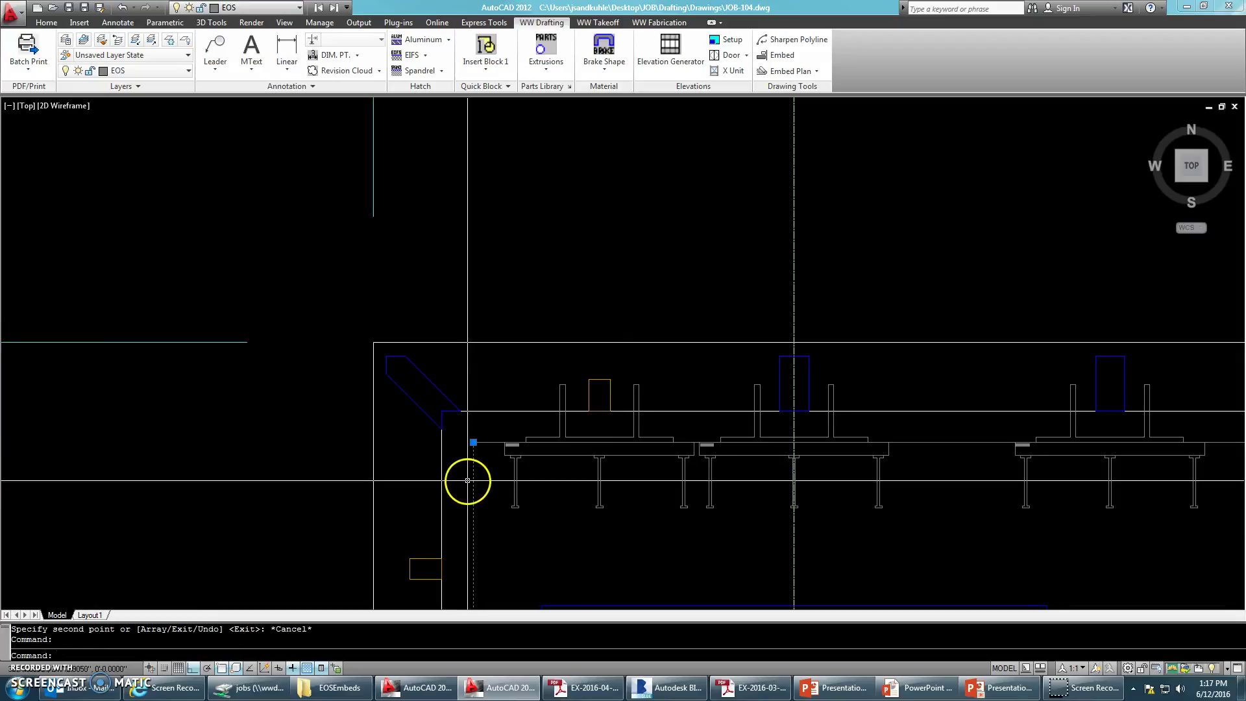
pyautogui.press('Escape')
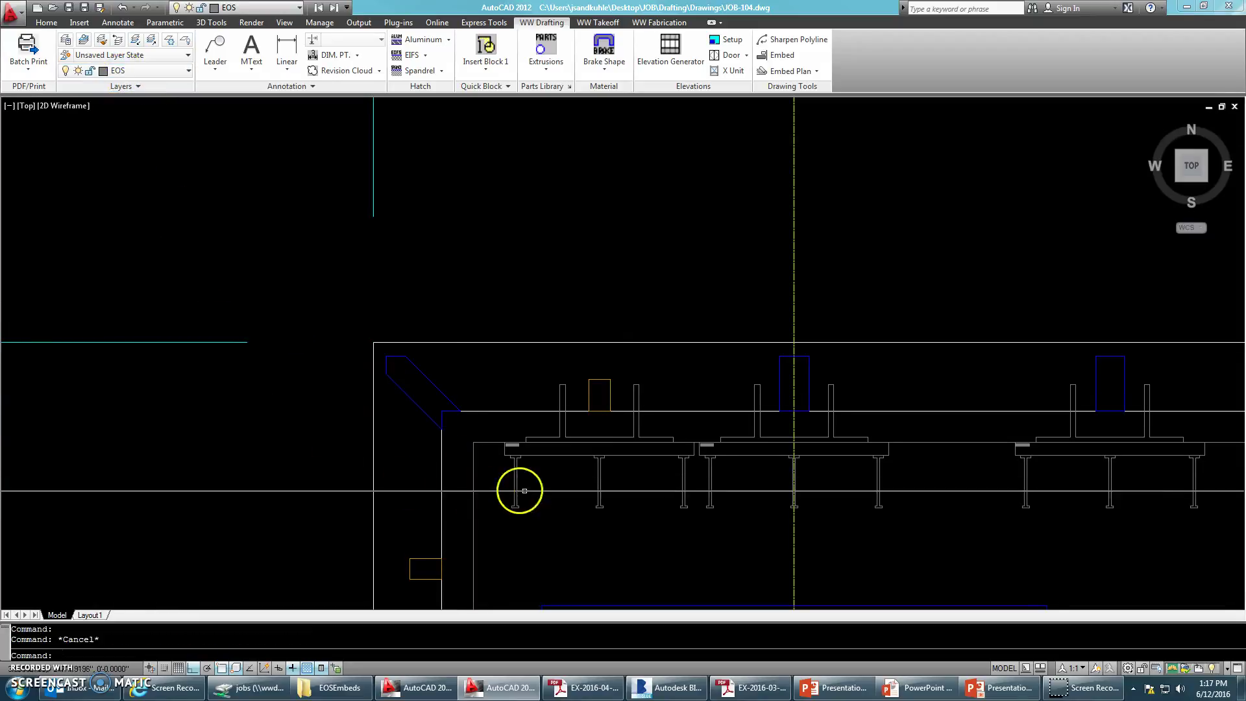
pyautogui.click(612, 481)
pyautogui.click(598, 478)
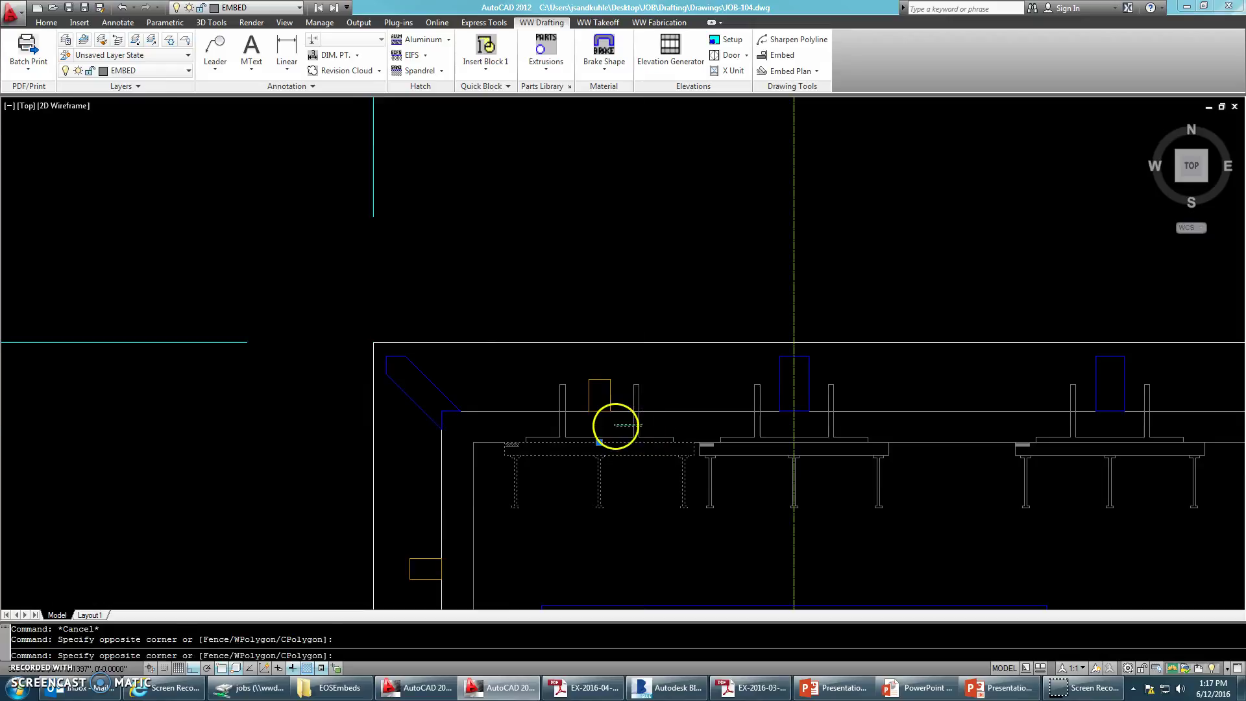
pyautogui.click(640, 425)
pyautogui.click(615, 425)
pyautogui.press('Escape')
pyautogui.press('Escape')
pyautogui.moveTo(625, 452); pyautogui.dragTo(604, 448, button='middle')
pyautogui.scroll(2, 606, 448)
pyautogui.scroll(2, 851, 412)
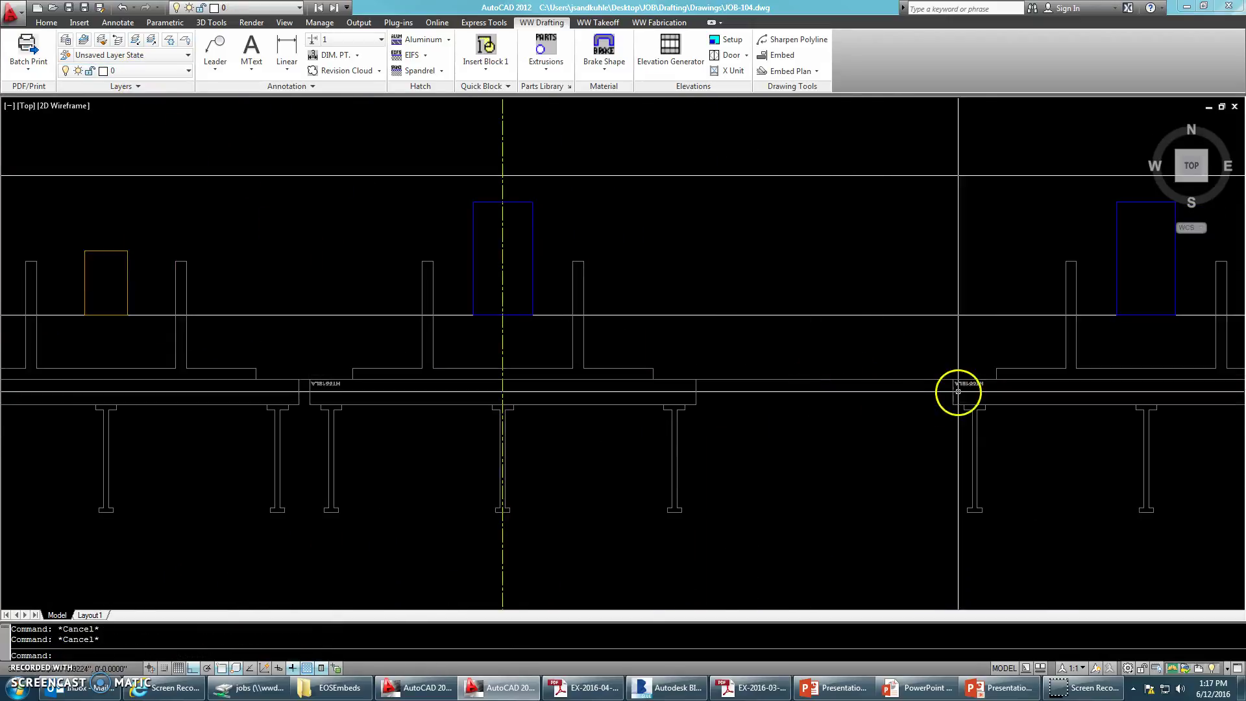
pyautogui.scroll(3, 956, 389)
pyautogui.scroll(-5, 779, 426)
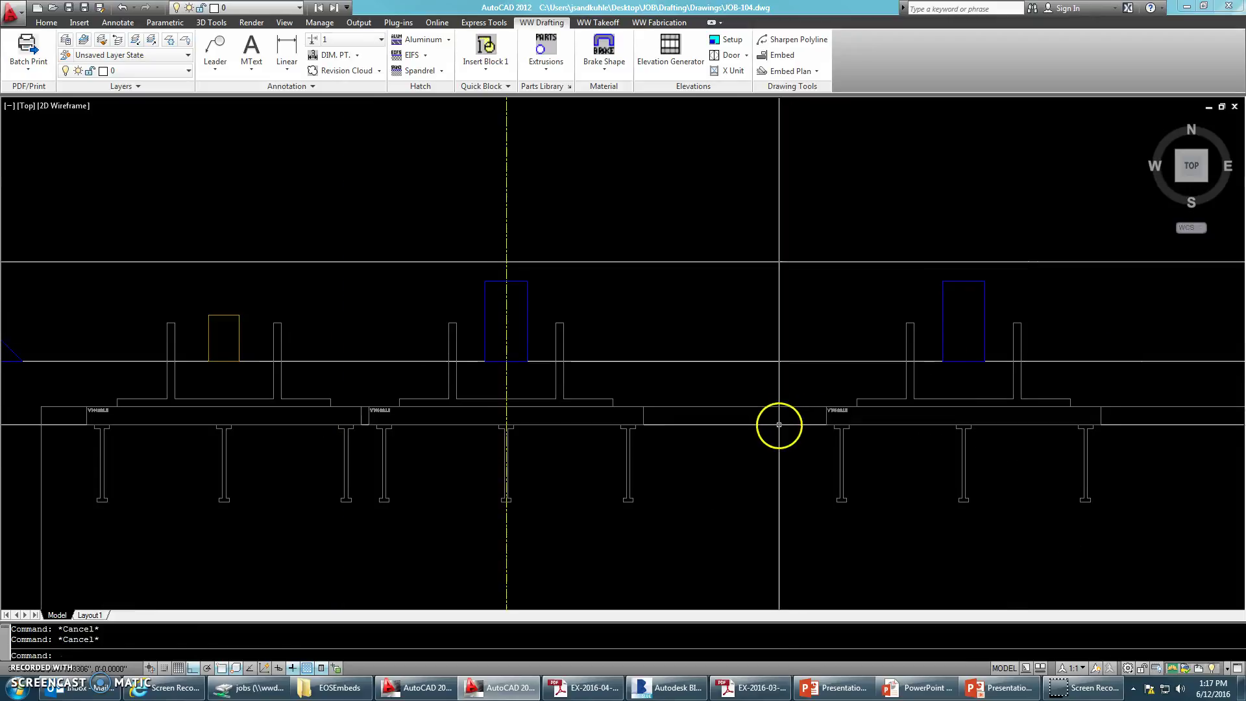
# Step: Select the EMBED layer in the Layer Properties Manager
pyautogui.click(66, 40)
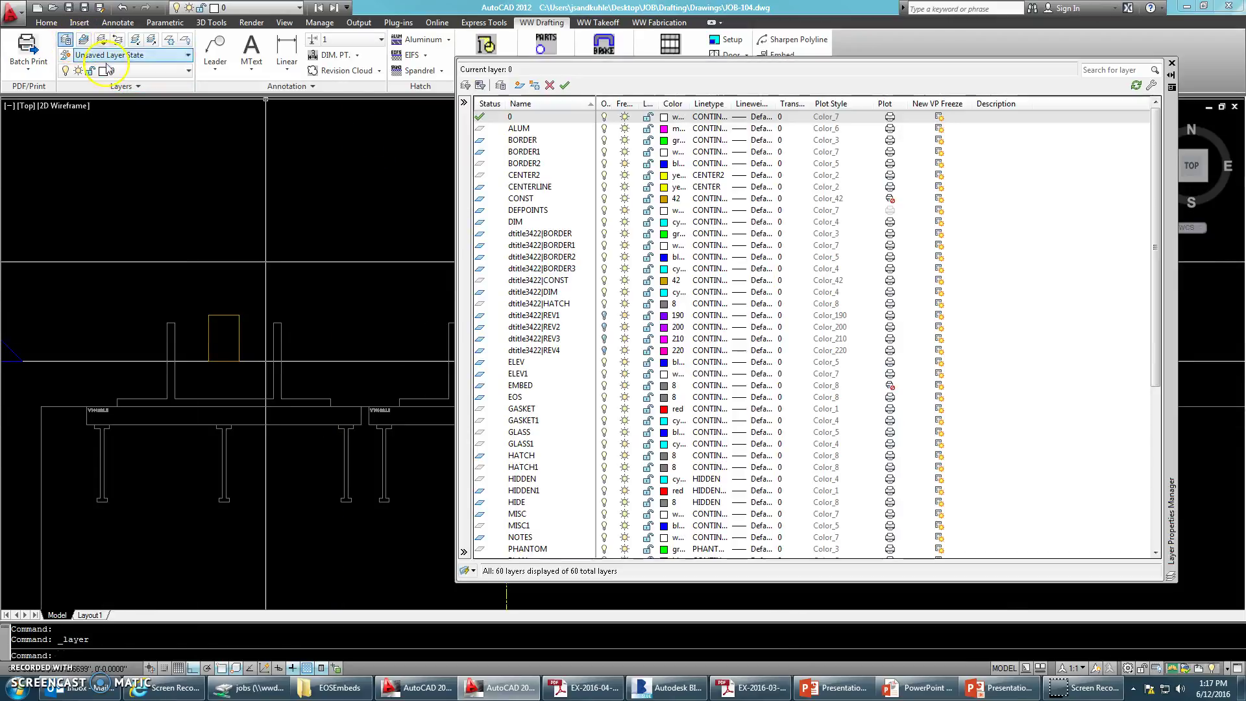
pyautogui.click(523, 386)
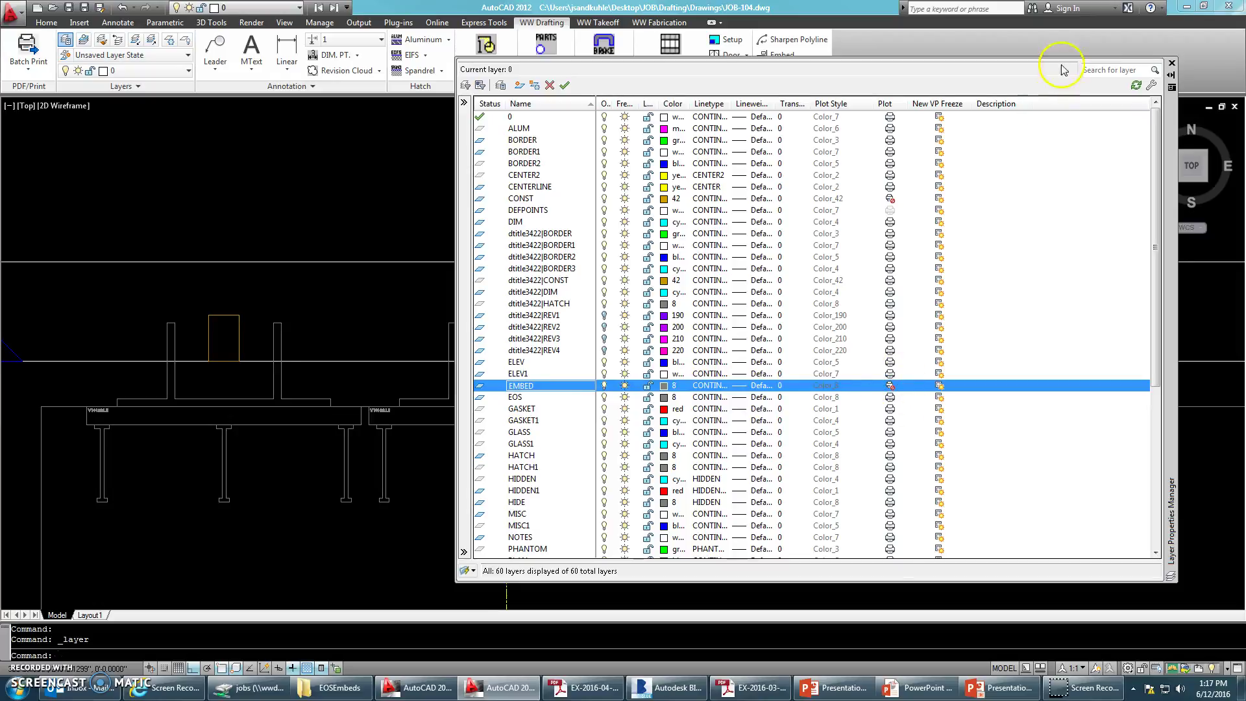
pyautogui.click(1171, 64)
# Step: Switch from model space to the paper-space layout of sheet 1.04
pyautogui.scroll(5, 571, 300)
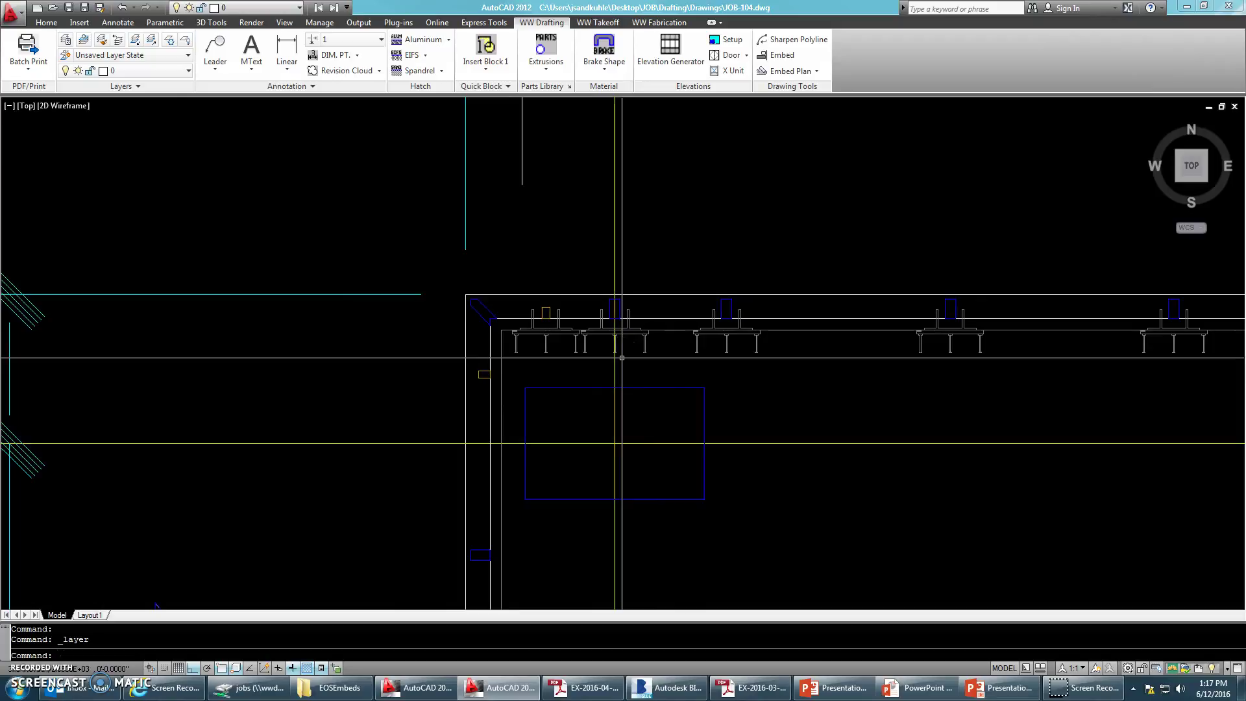
pyautogui.click(690, 342)
pyautogui.scroll(2, 716, 329)
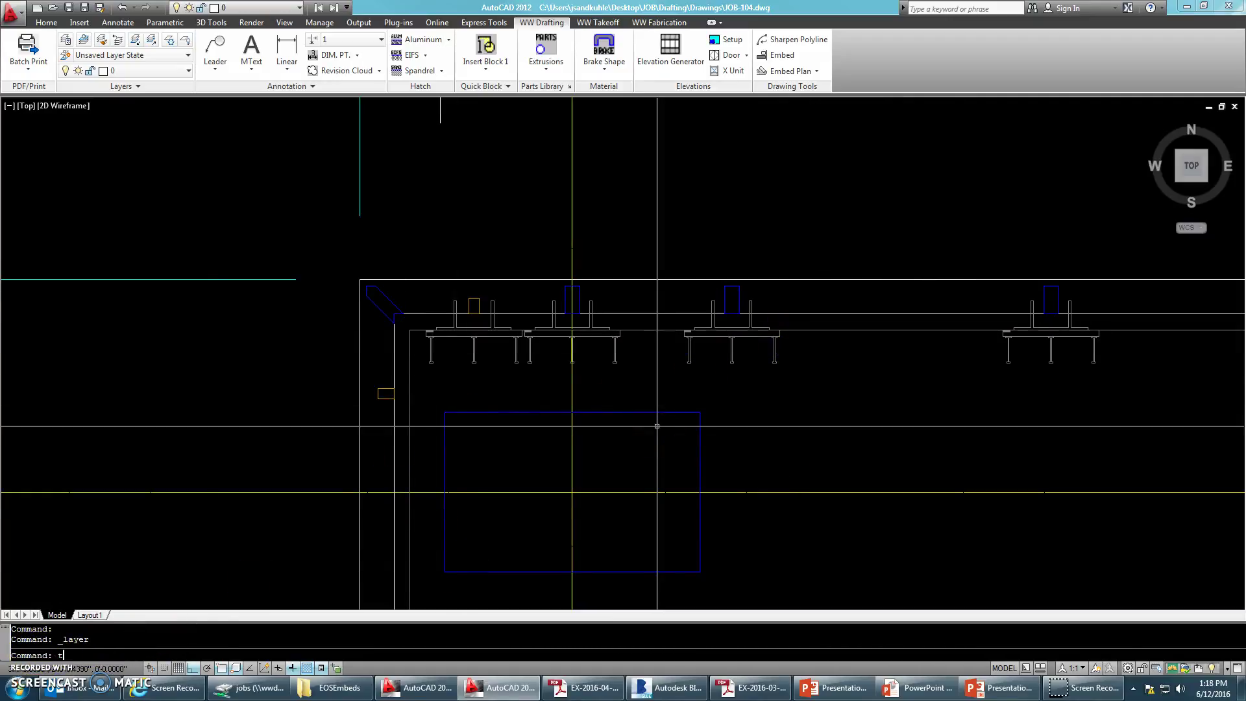
pyautogui.press('Return')
pyautogui.click(428, 345)
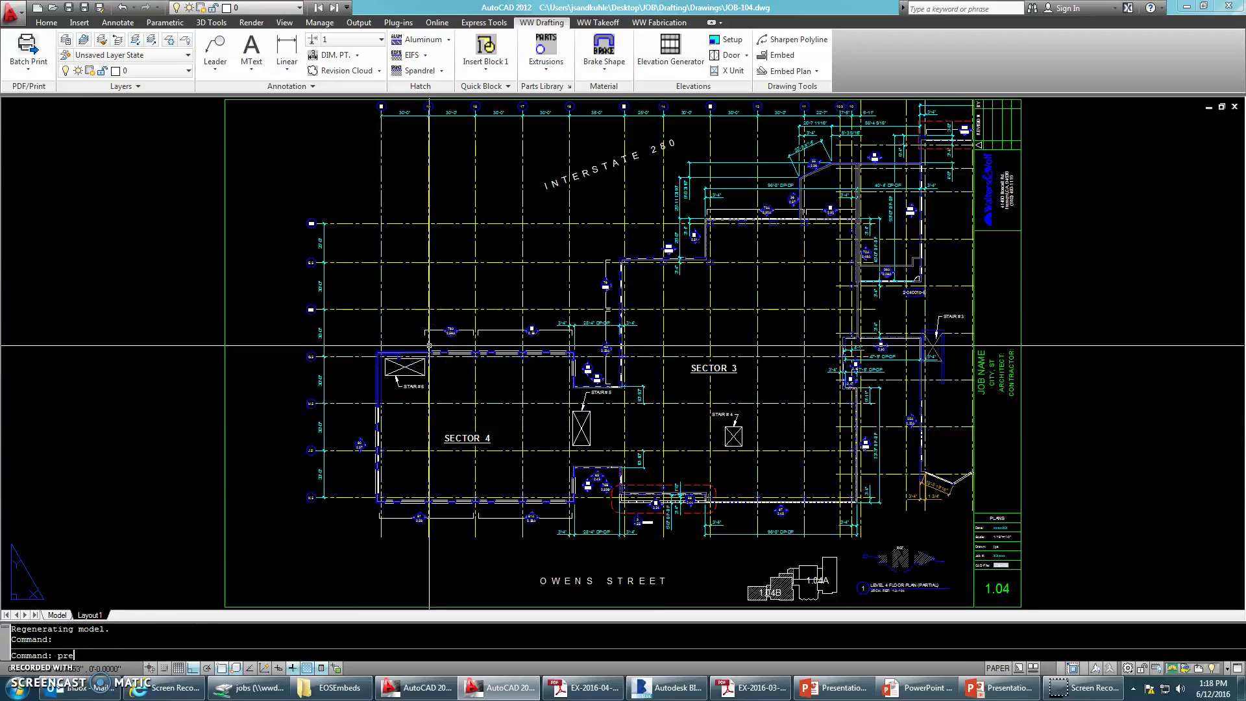
pyautogui.write('preview')
pyautogui.press('Return')
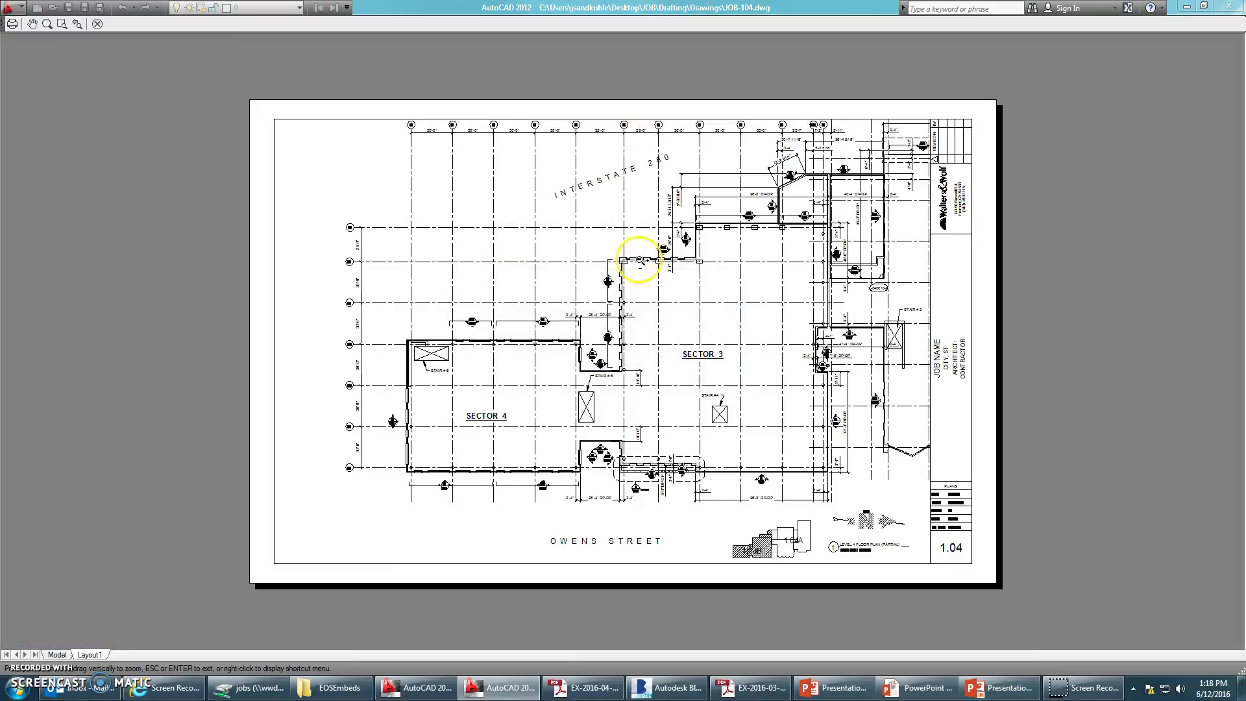
pyautogui.moveTo(666, 255); pyautogui.dragTo(705, 218)
pyautogui.moveTo(619, 207)
pyautogui.mouseDown()
pyautogui.moveTo(648, 125)
pyautogui.moveTo(615, 161)
pyautogui.mouseUp()
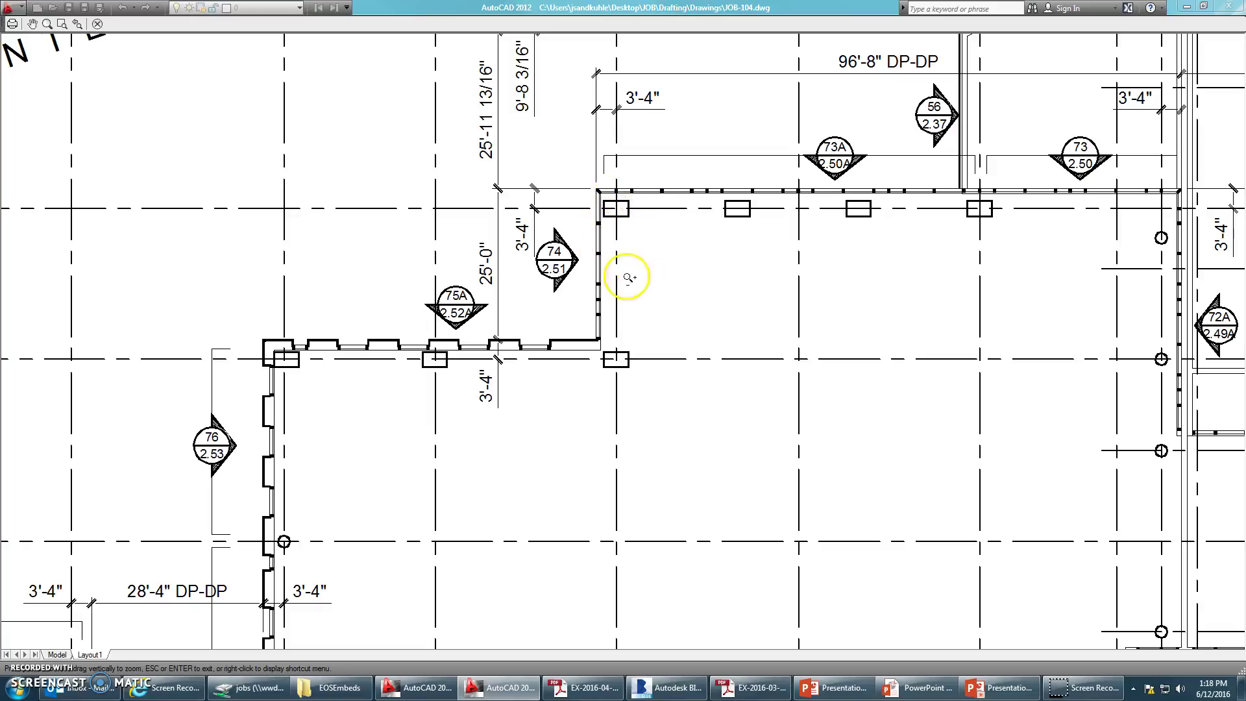
pyautogui.moveTo(646, 292)
pyautogui.mouseDown(button='middle')
pyautogui.moveTo(625, 306)
pyautogui.moveTo(564, 299)
pyautogui.mouseUp(button='middle')
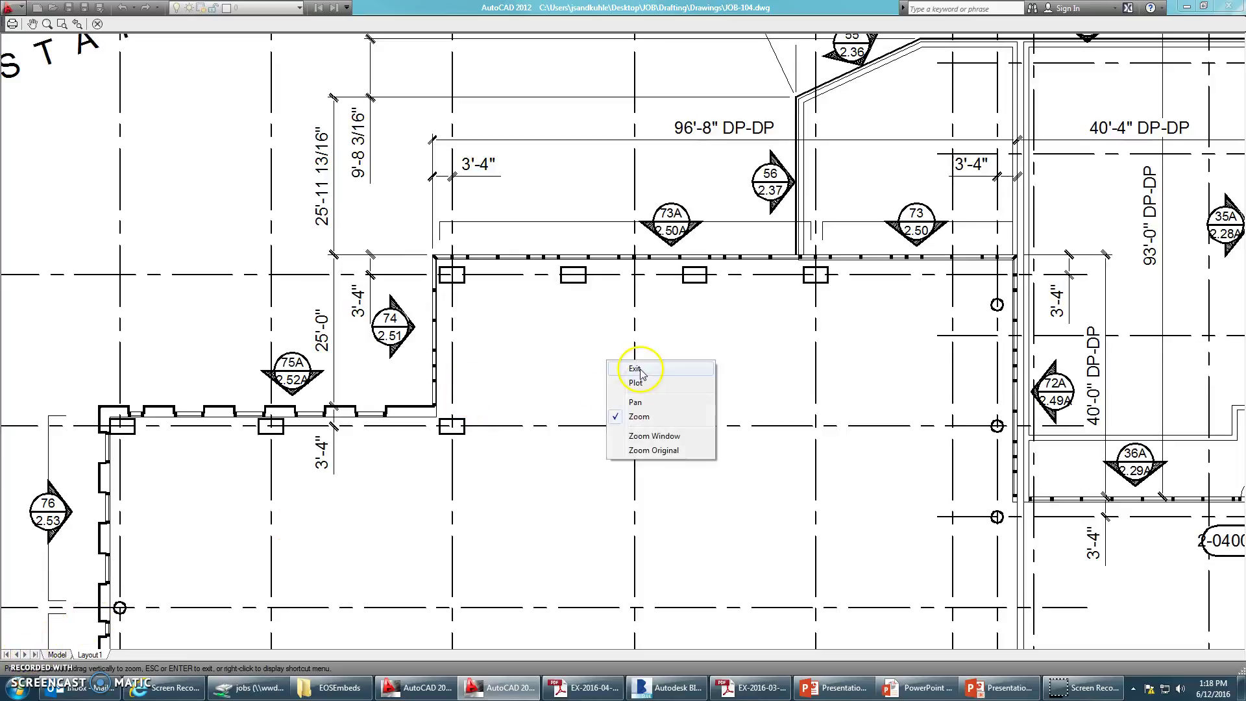
pyautogui.click(639, 370)
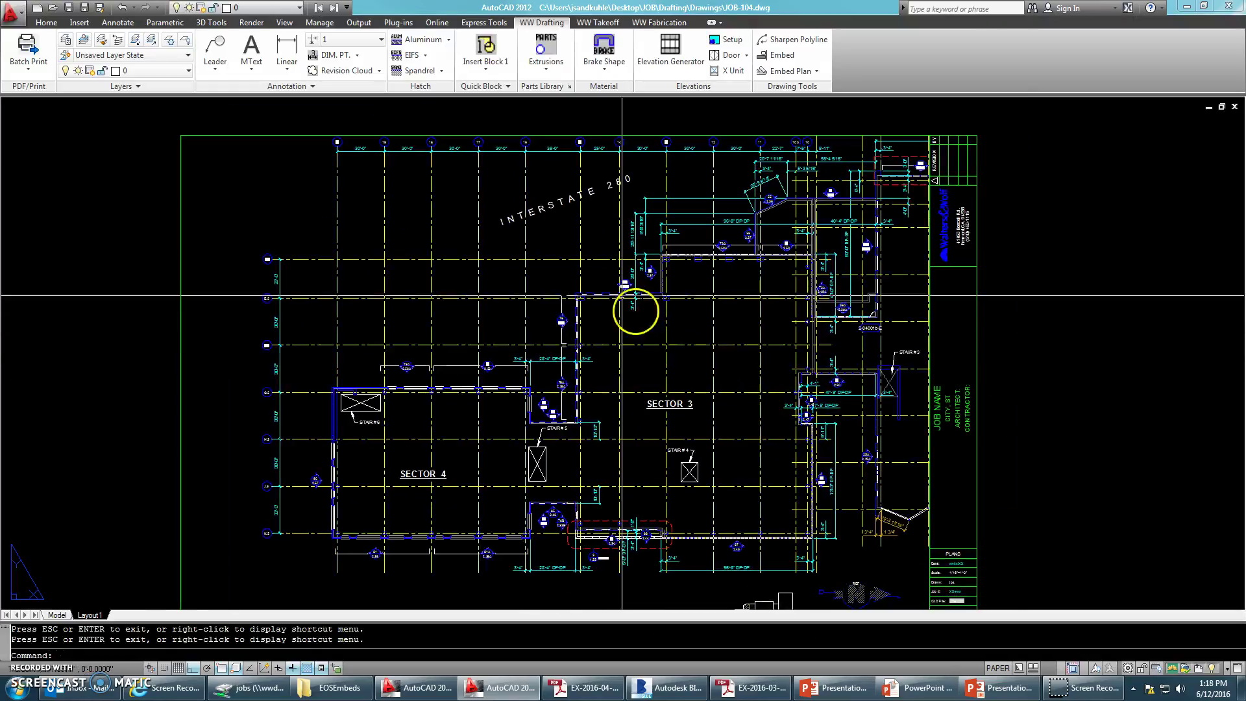
pyautogui.scroll(6, 621, 295)
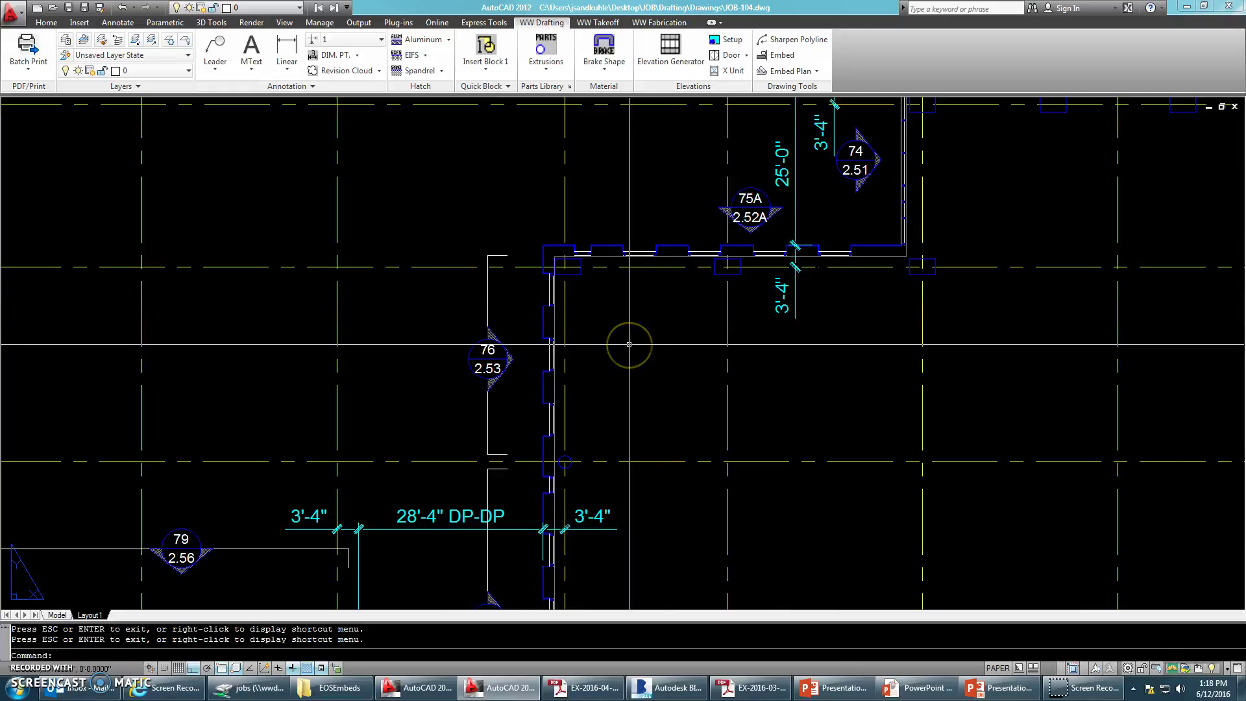
# Step: Save the sheet and start a new drawing from the template at FULL scale
pyautogui.press('Return')
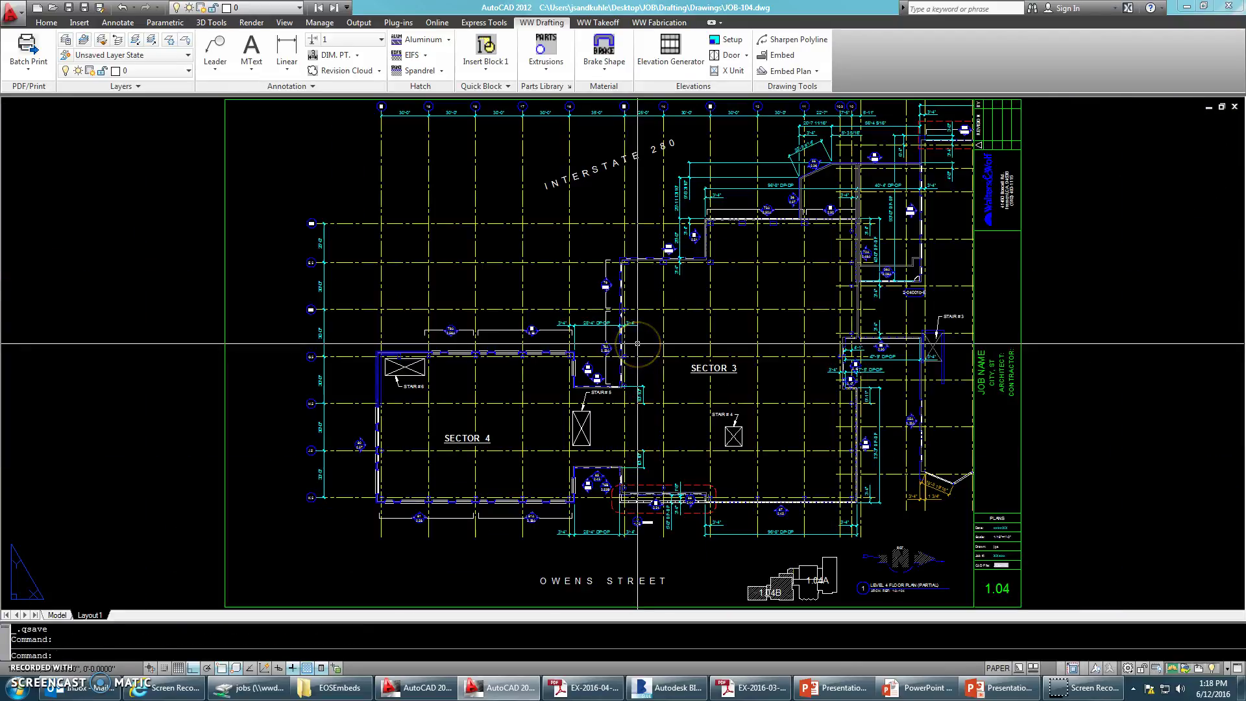
pyautogui.click(36, 12)
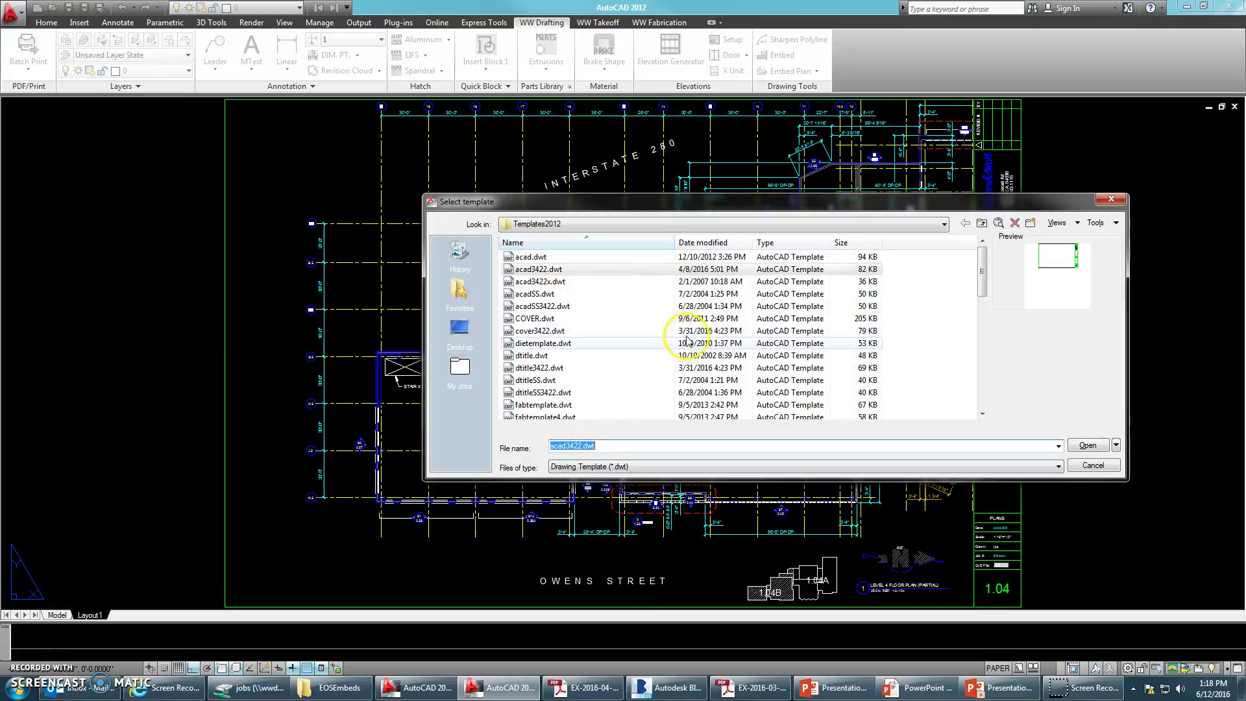
pyautogui.click(1087, 445)
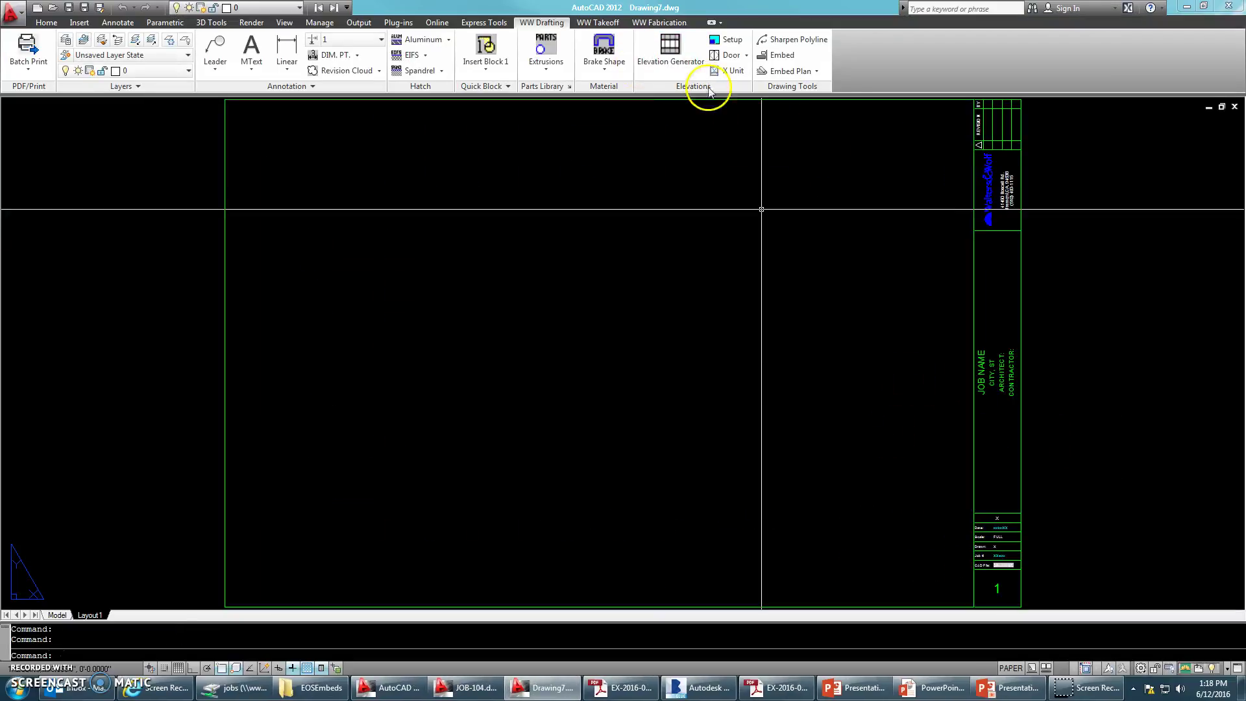
pyautogui.click(728, 40)
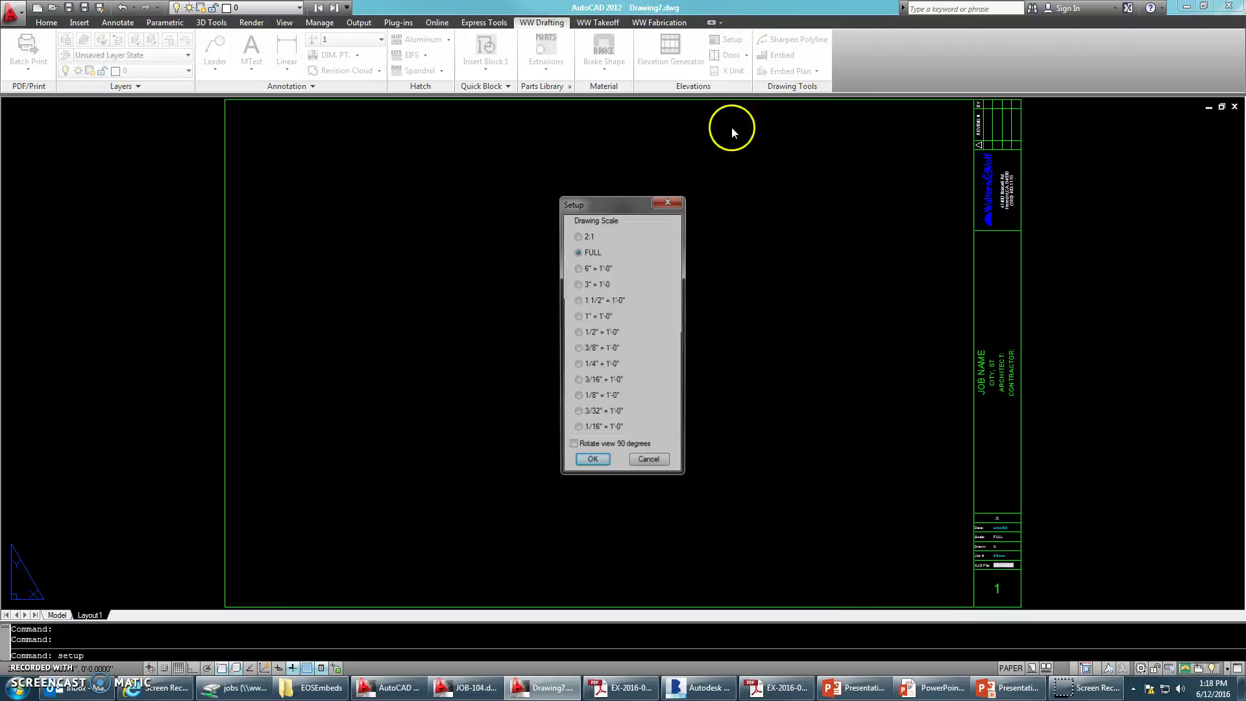
pyautogui.click(591, 463)
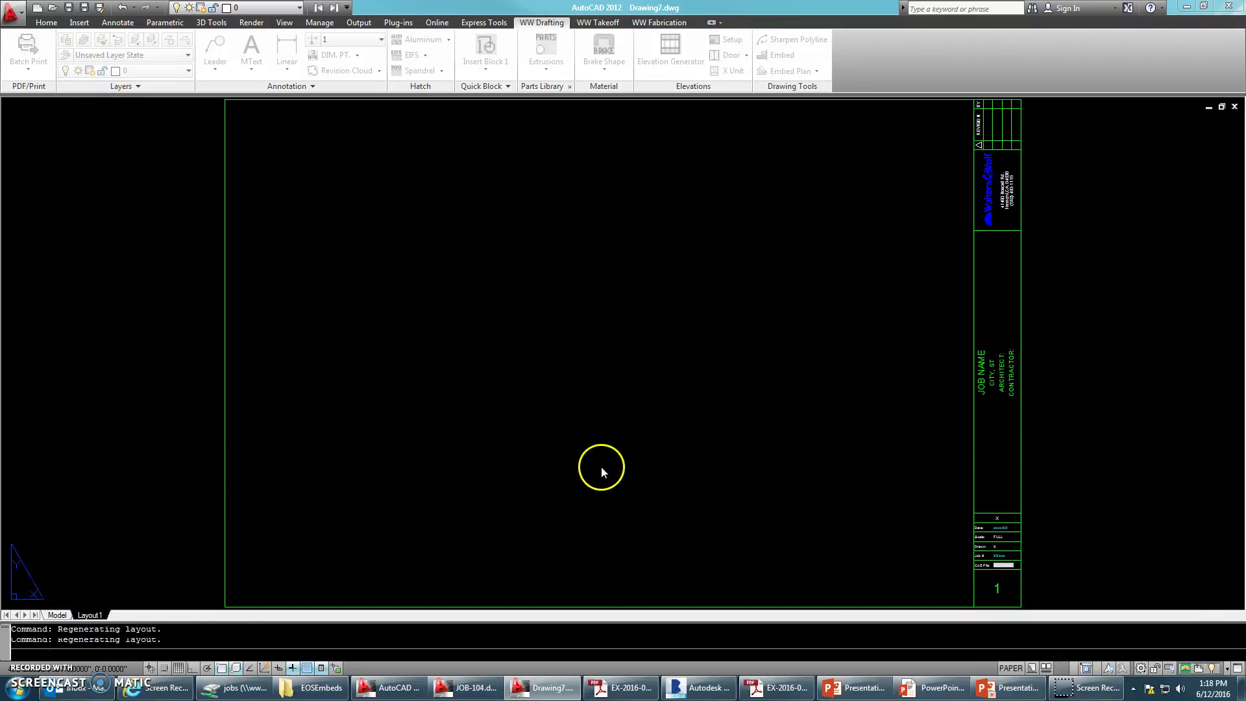
# Step: Save the new drawing as JOB-FE3104.dwg in the EOSEmbeds folder
pyautogui.click(100, 9)
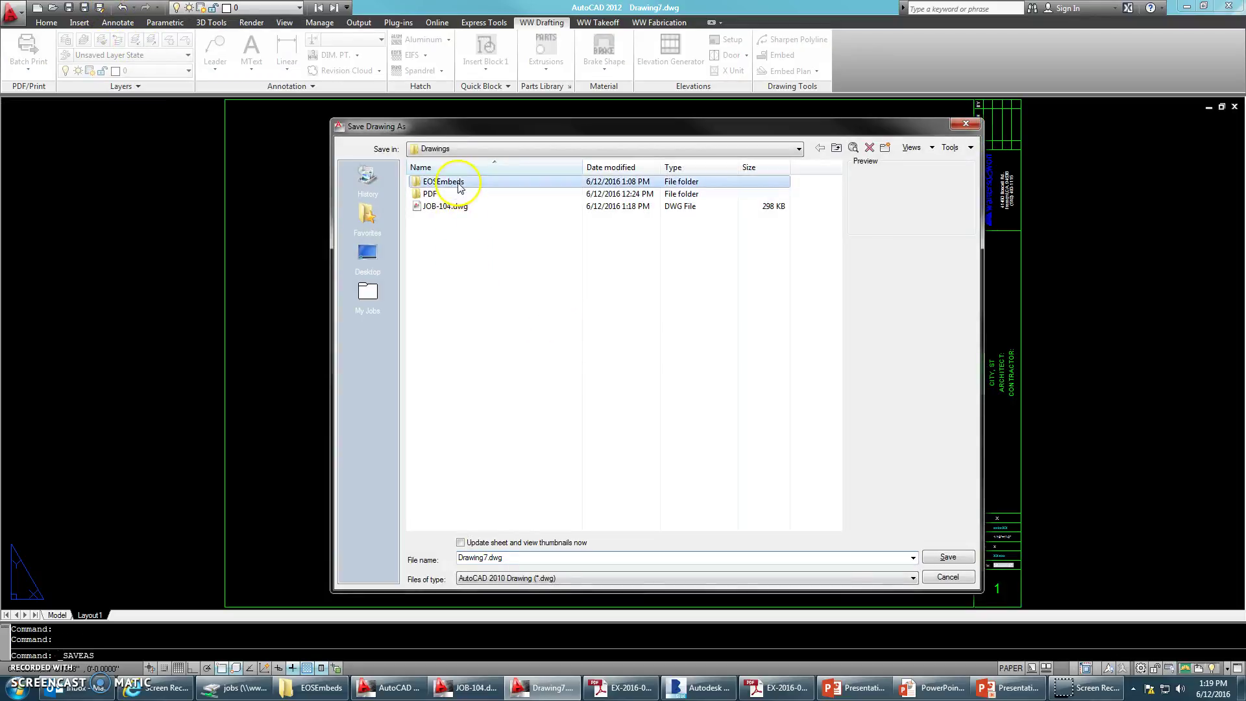
pyautogui.doubleClick(454, 183)
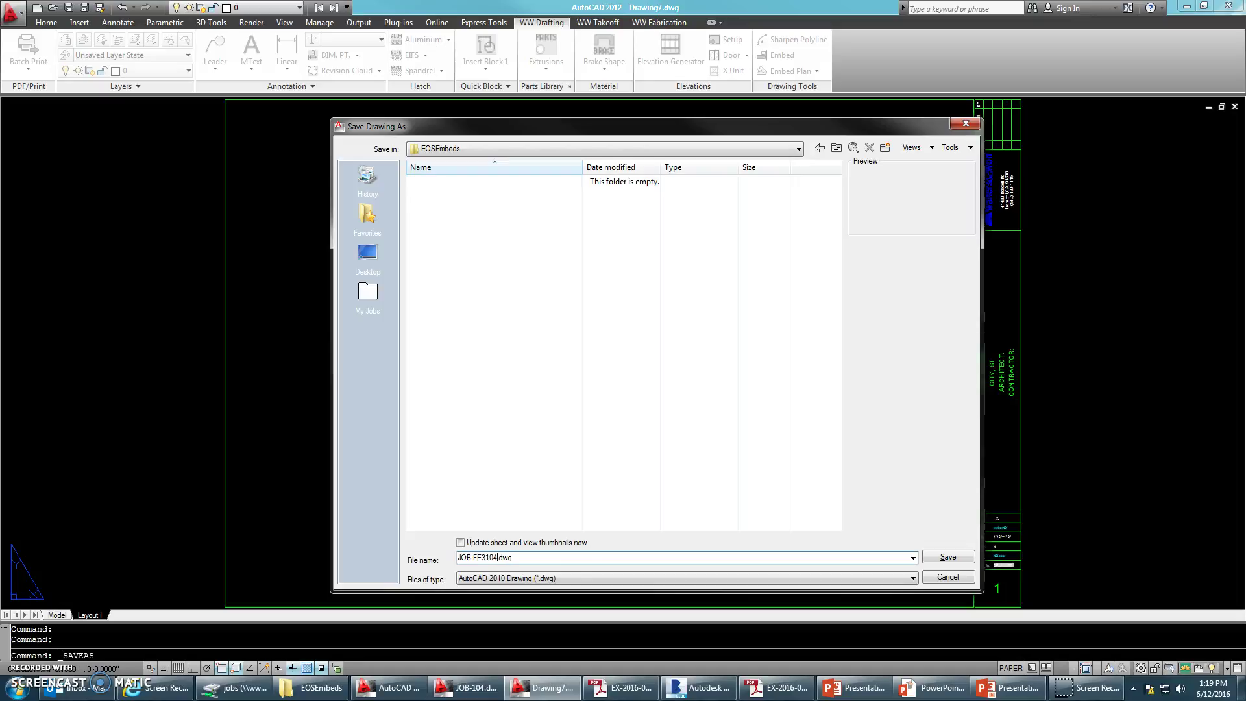
pyautogui.click(947, 558)
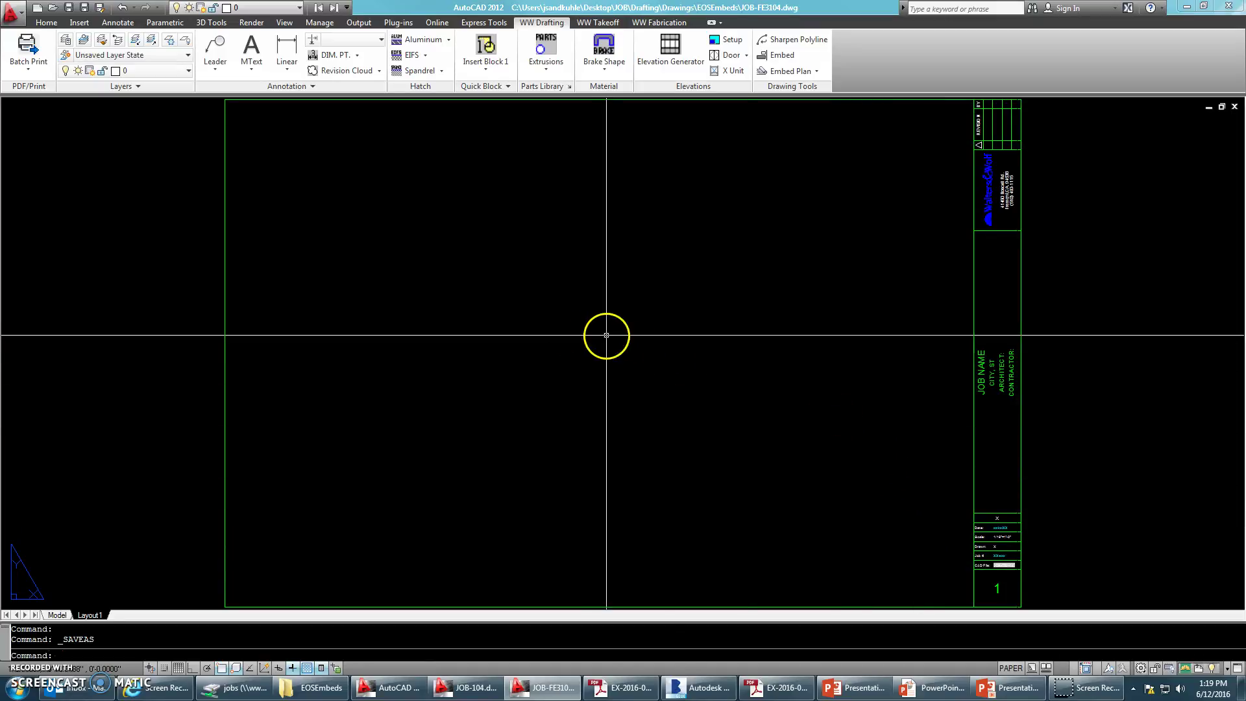
# Step: Switch to model space and attach JOB-104.dwg as an xref with relative path at the origin
pyautogui.write('ting m')
pyautogui.press('Return')
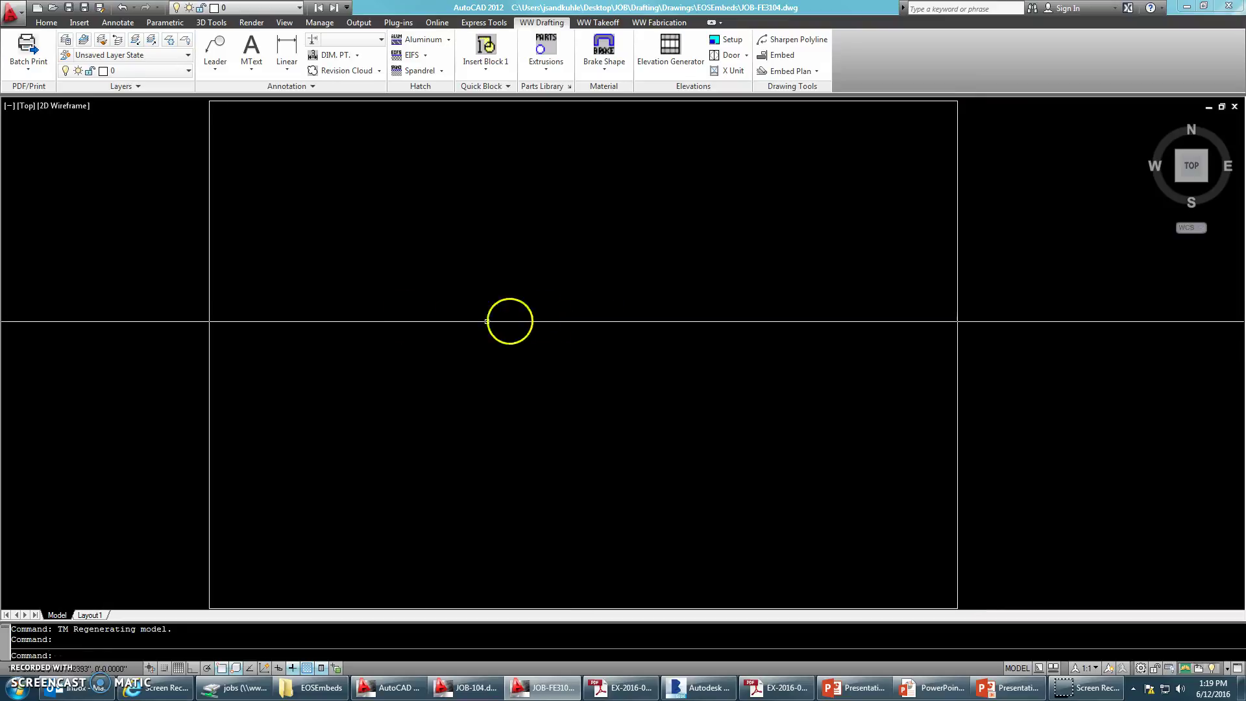
pyautogui.write('xre')
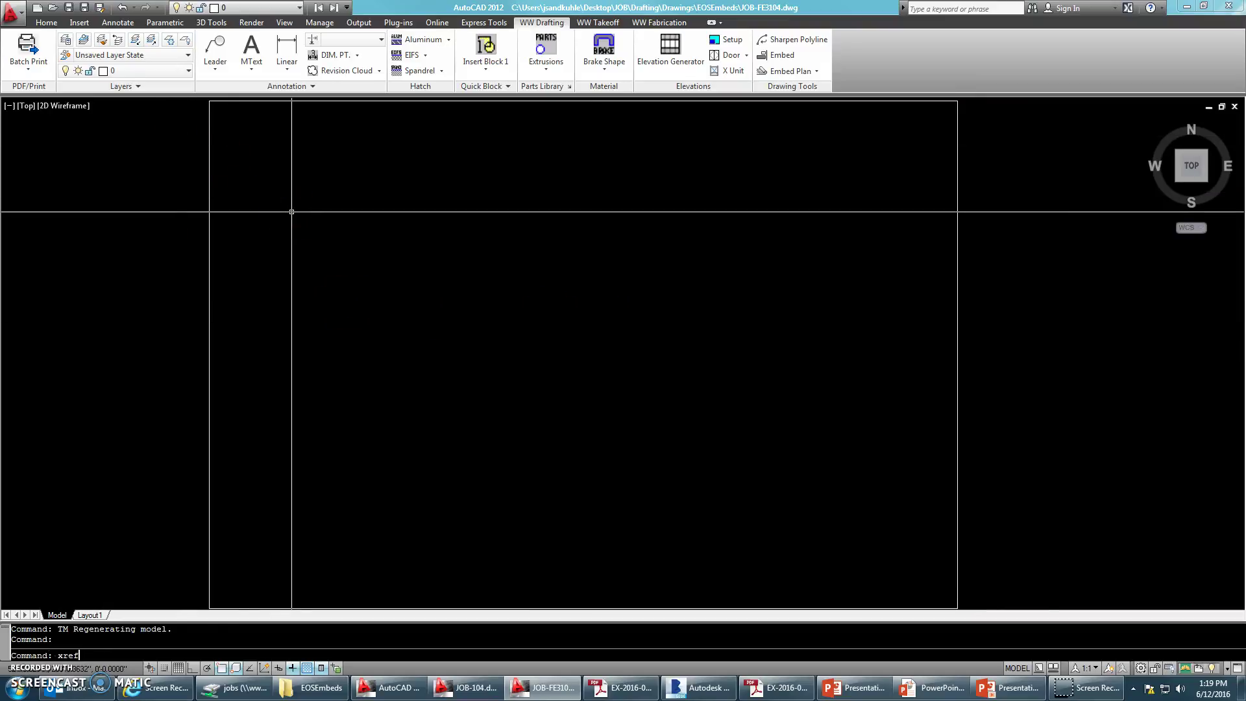
pyautogui.write('f')
pyautogui.press('Return')
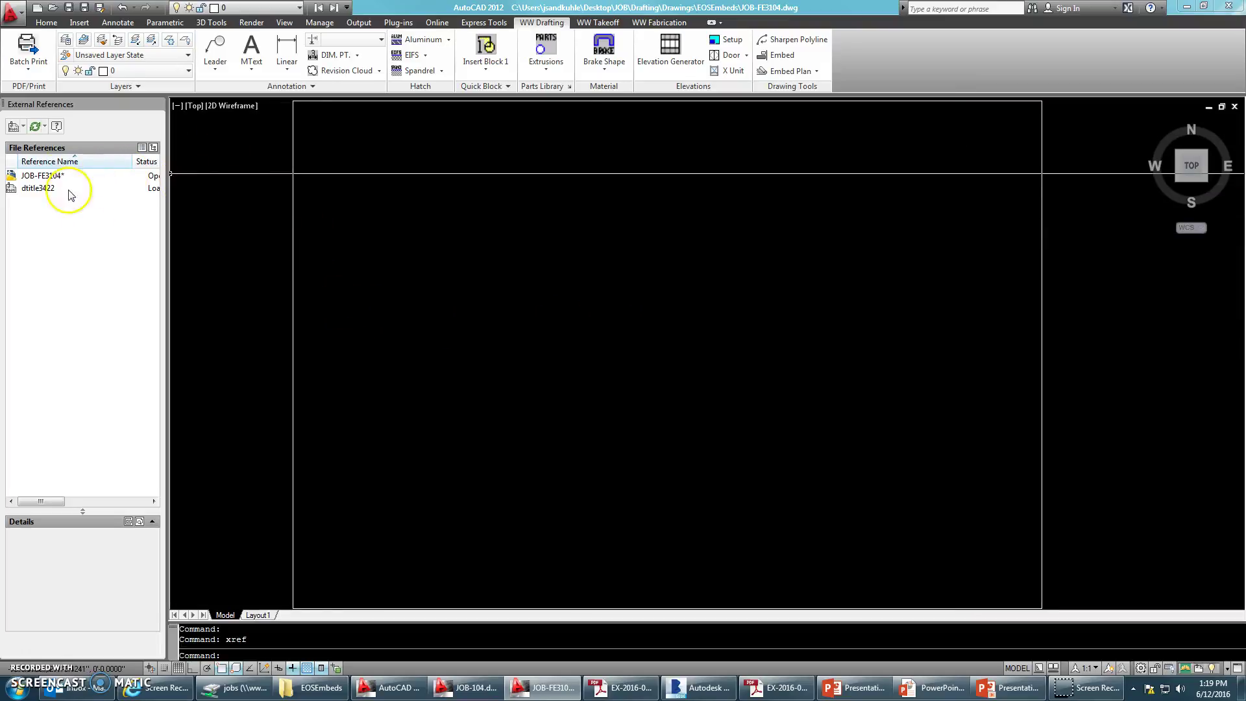
pyautogui.click(12, 128)
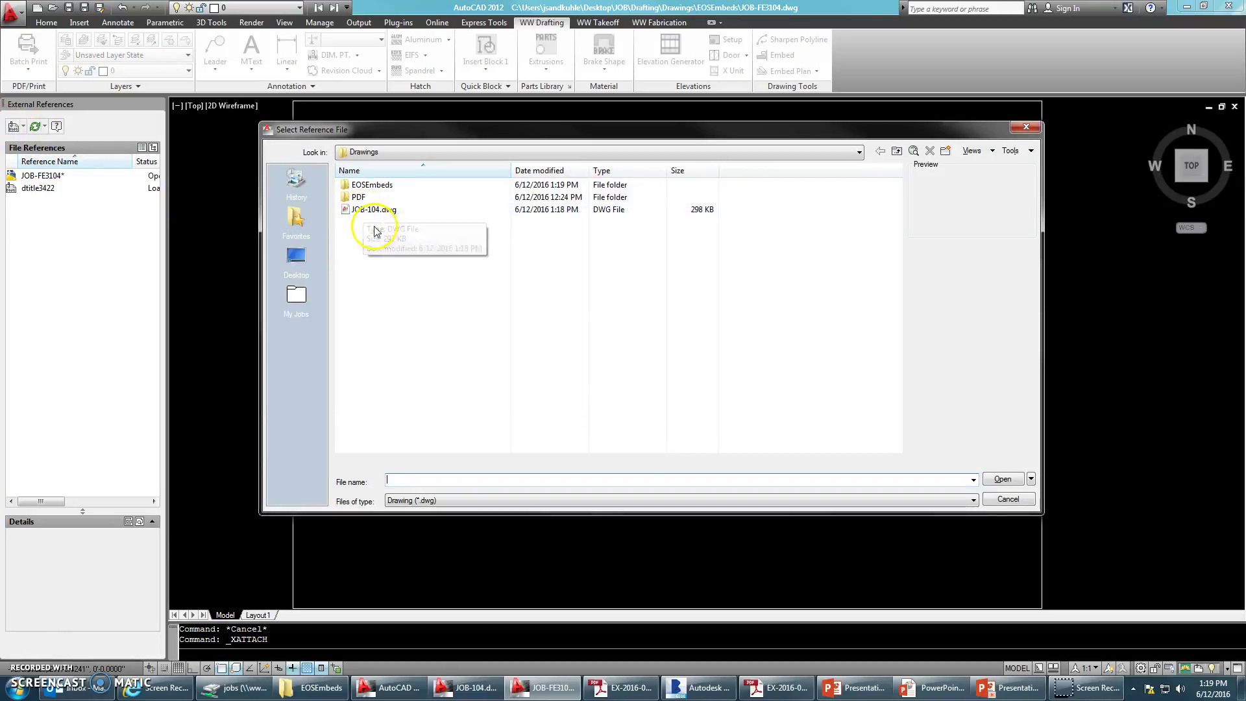
pyautogui.click(365, 211)
pyautogui.click(1001, 478)
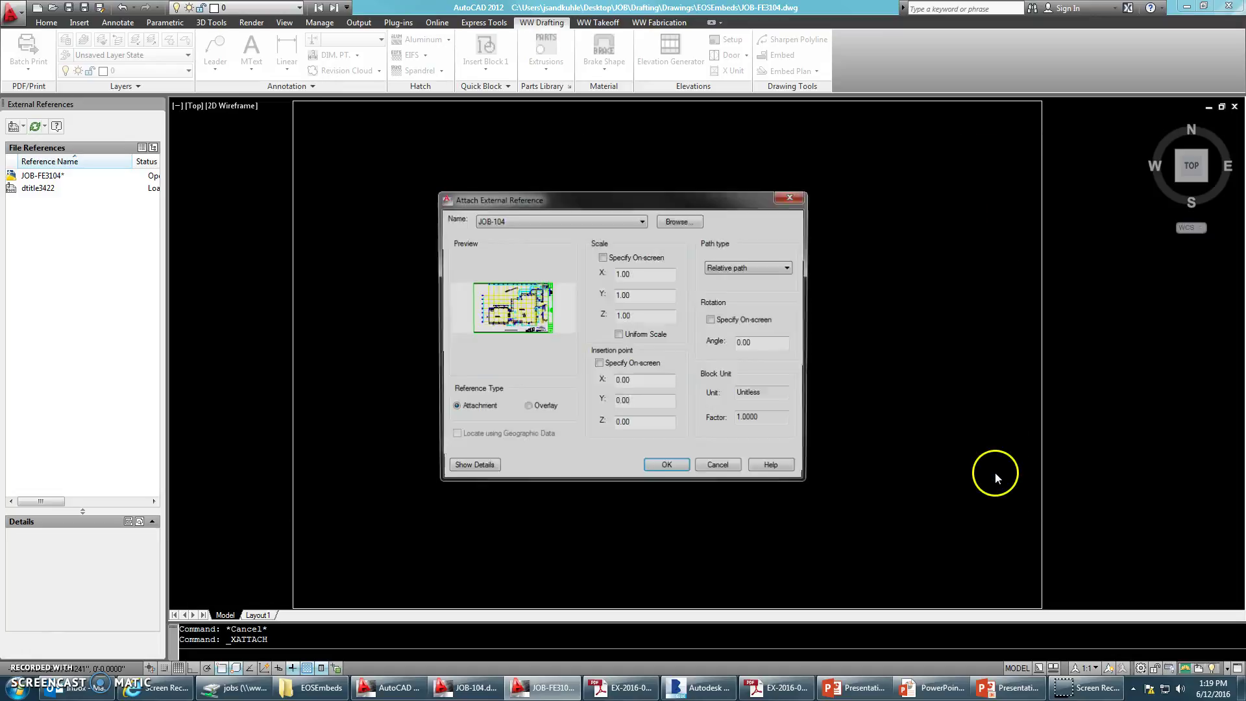
pyautogui.click(742, 269)
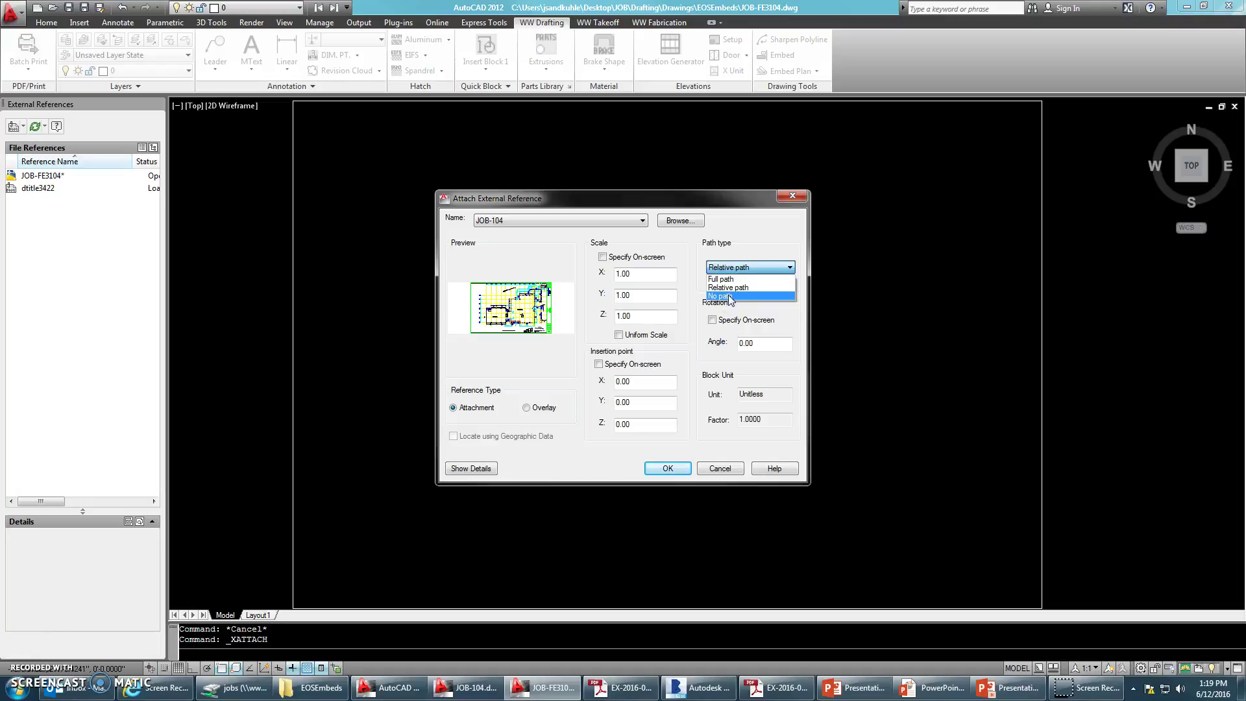
pyautogui.click(737, 297)
pyautogui.click(735, 302)
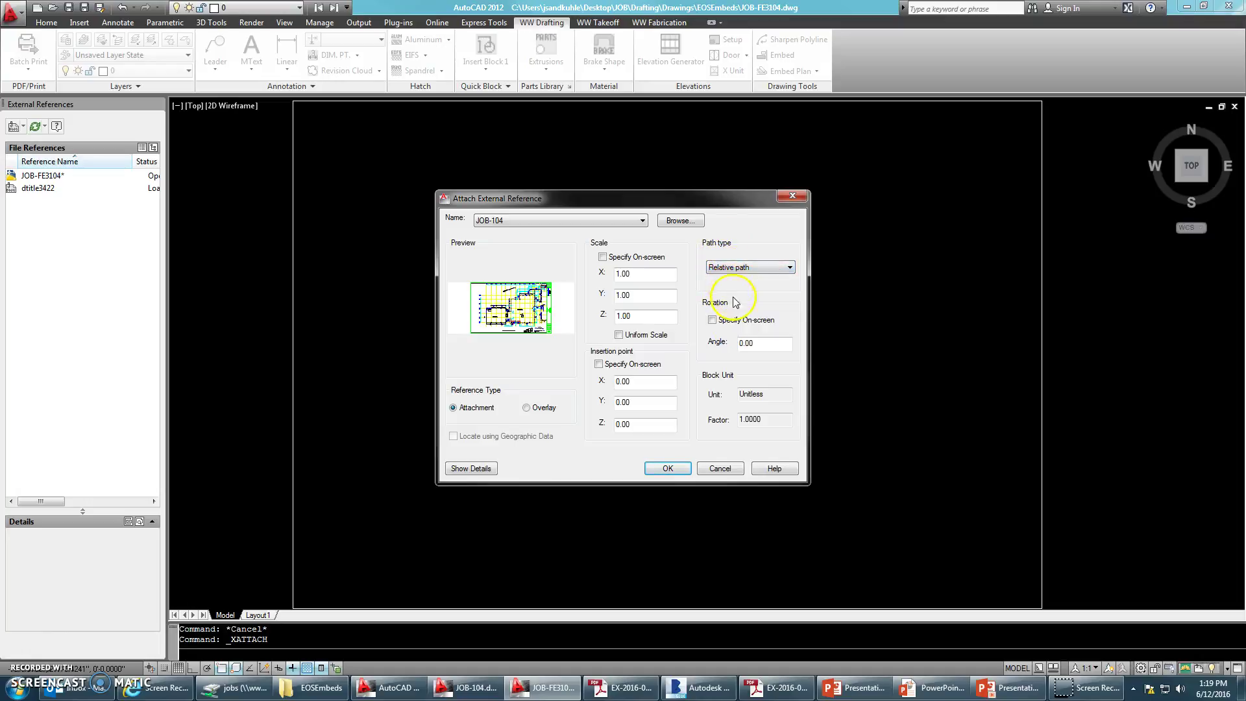
pyautogui.click(668, 469)
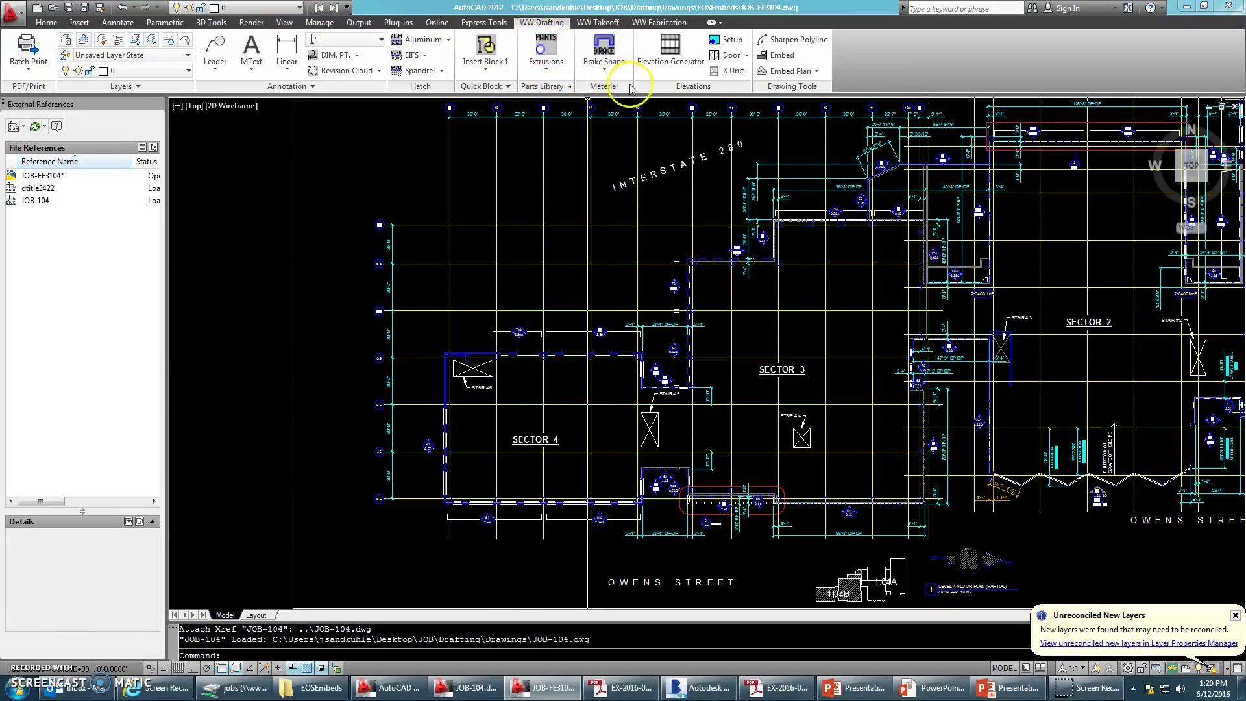
# Step: Run WW Drafting > Embed Plan and answer Y to convert the drawing
pyautogui.click(799, 77)
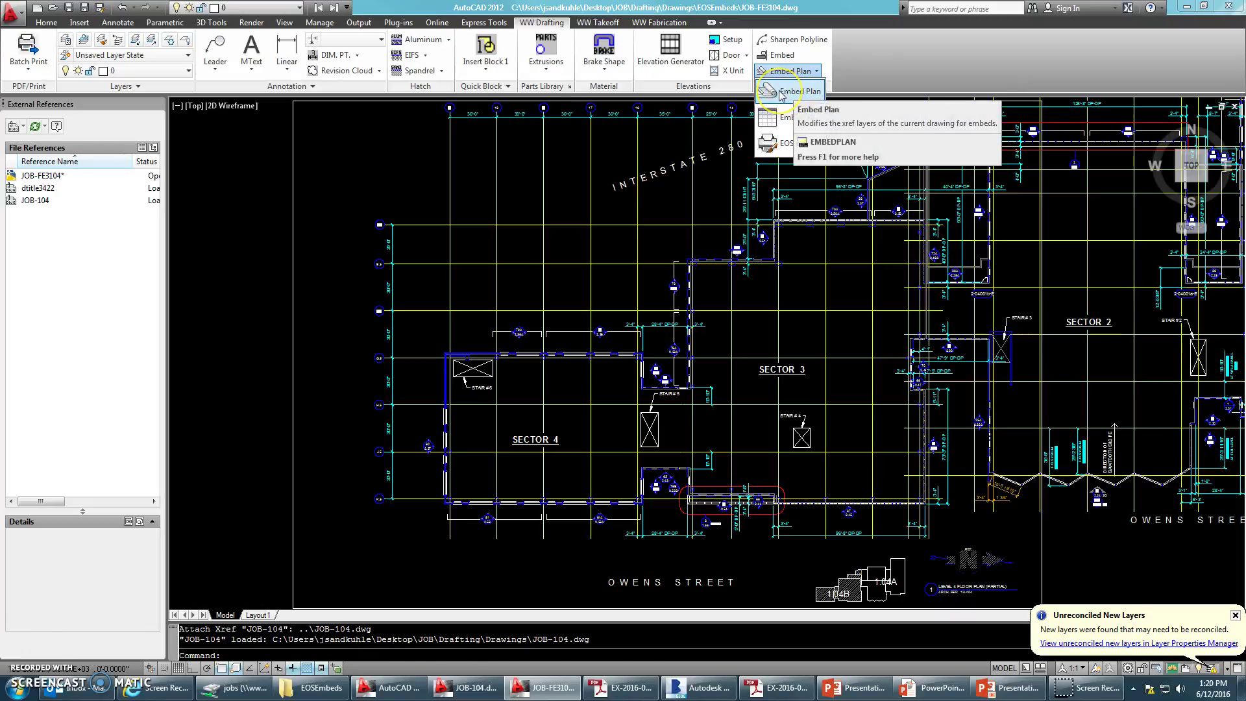
pyautogui.click(781, 92)
pyautogui.click(796, 176)
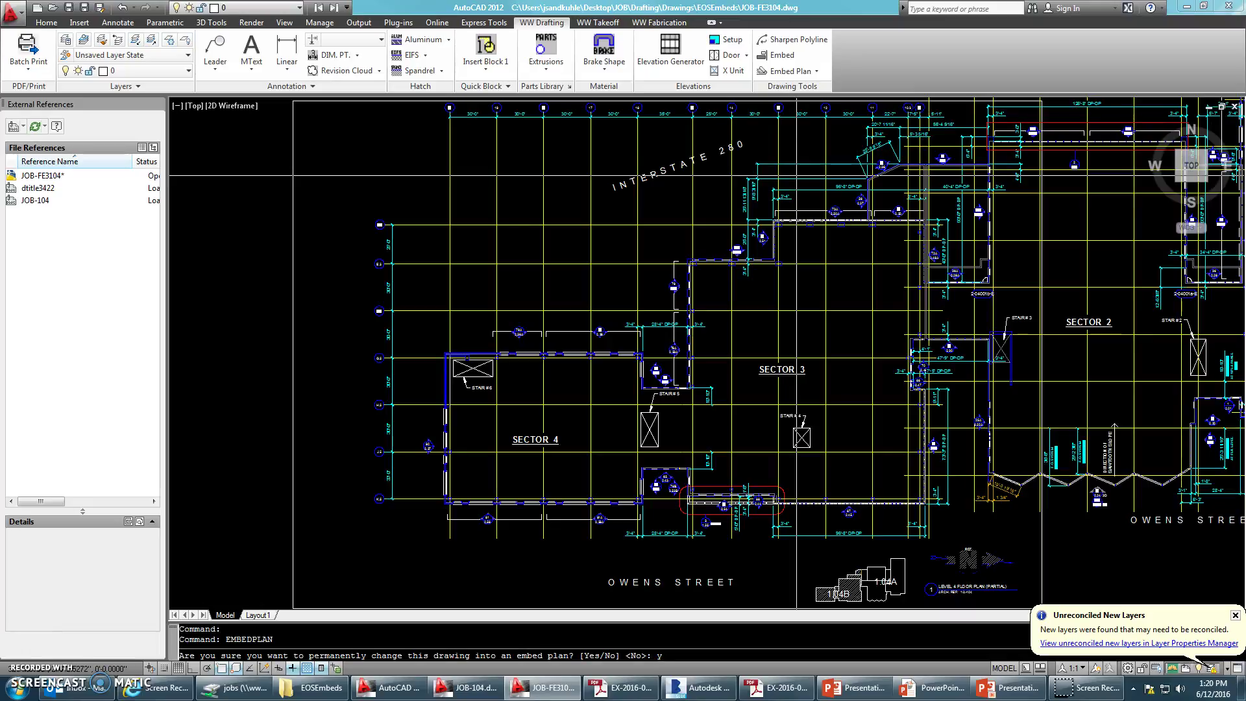
pyautogui.press('Return')
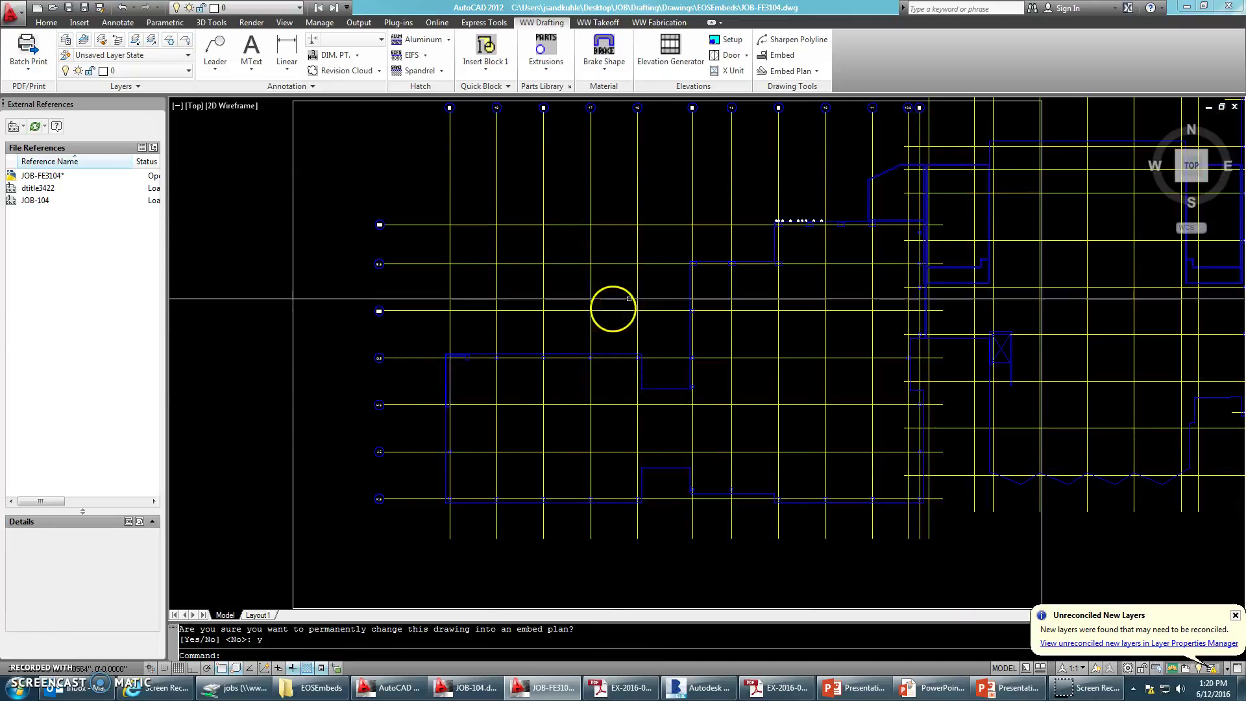
# Step: Zoom and pan to inspect the white embed blocks along the upper wall
pyautogui.scroll(-3, 656, 280)
pyautogui.scroll(6, 720, 277)
pyautogui.scroll(3, 422, 194)
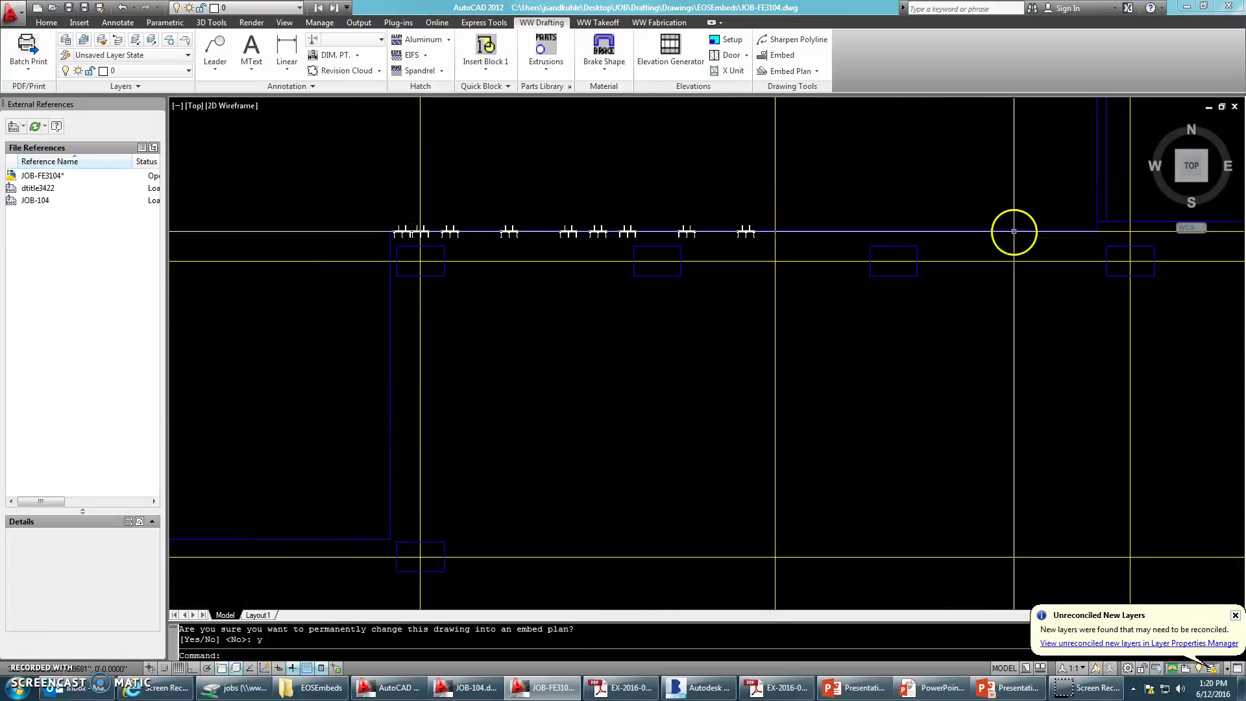
pyautogui.scroll(2, 779, 227)
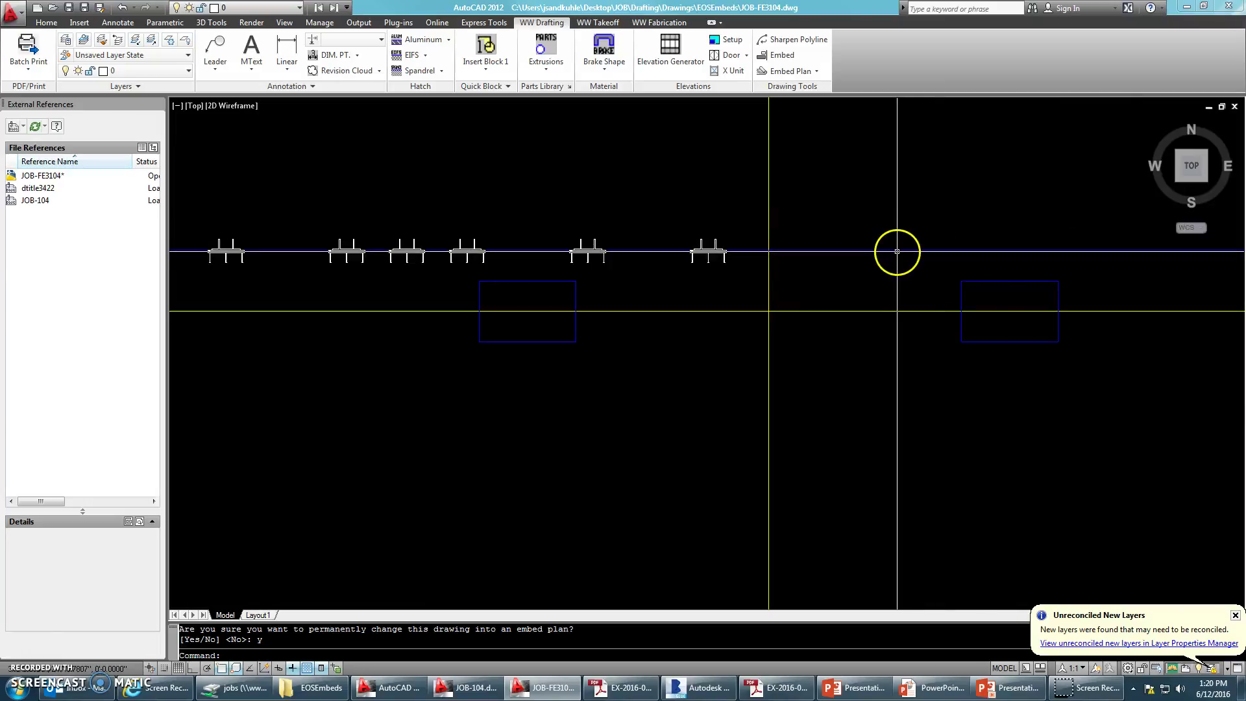
pyautogui.moveTo(777, 252)
pyautogui.mouseDown(button='middle')
pyautogui.moveTo(947, 292)
pyautogui.moveTo(554, 300)
pyautogui.moveTo(445, 332)
pyautogui.moveTo(635, 315)
pyautogui.mouseUp(button='middle')
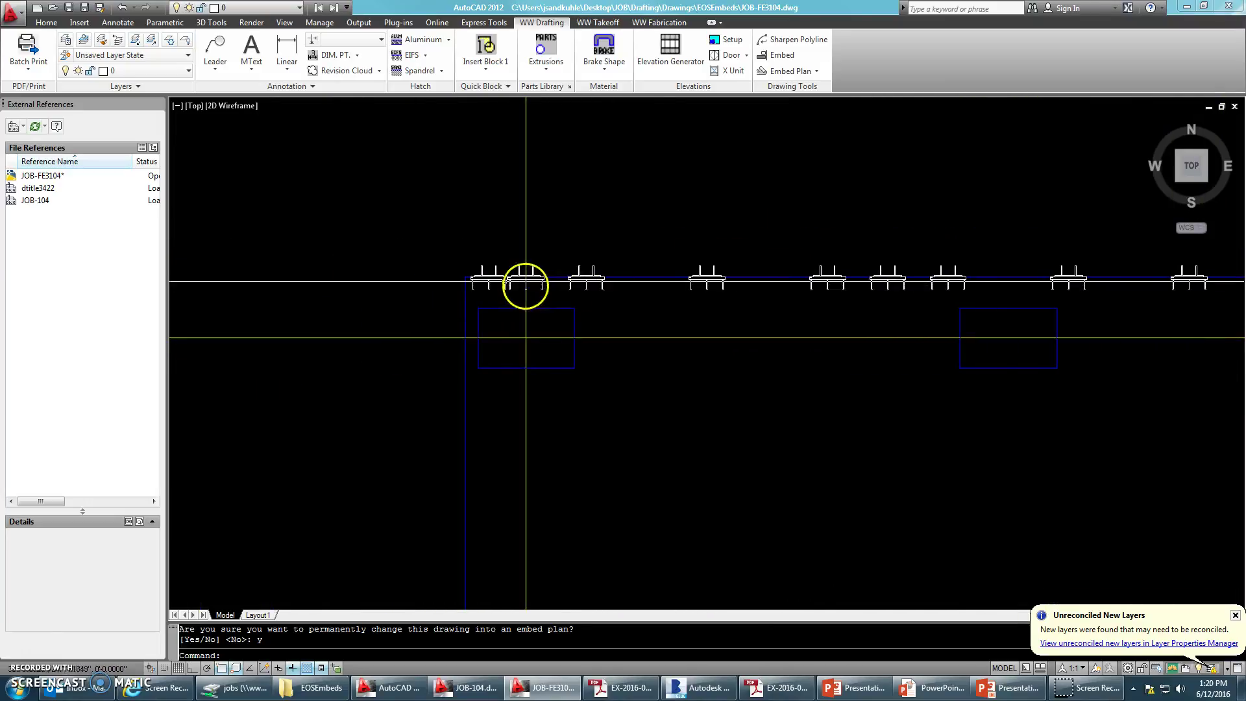
pyautogui.scroll(5, 534, 280)
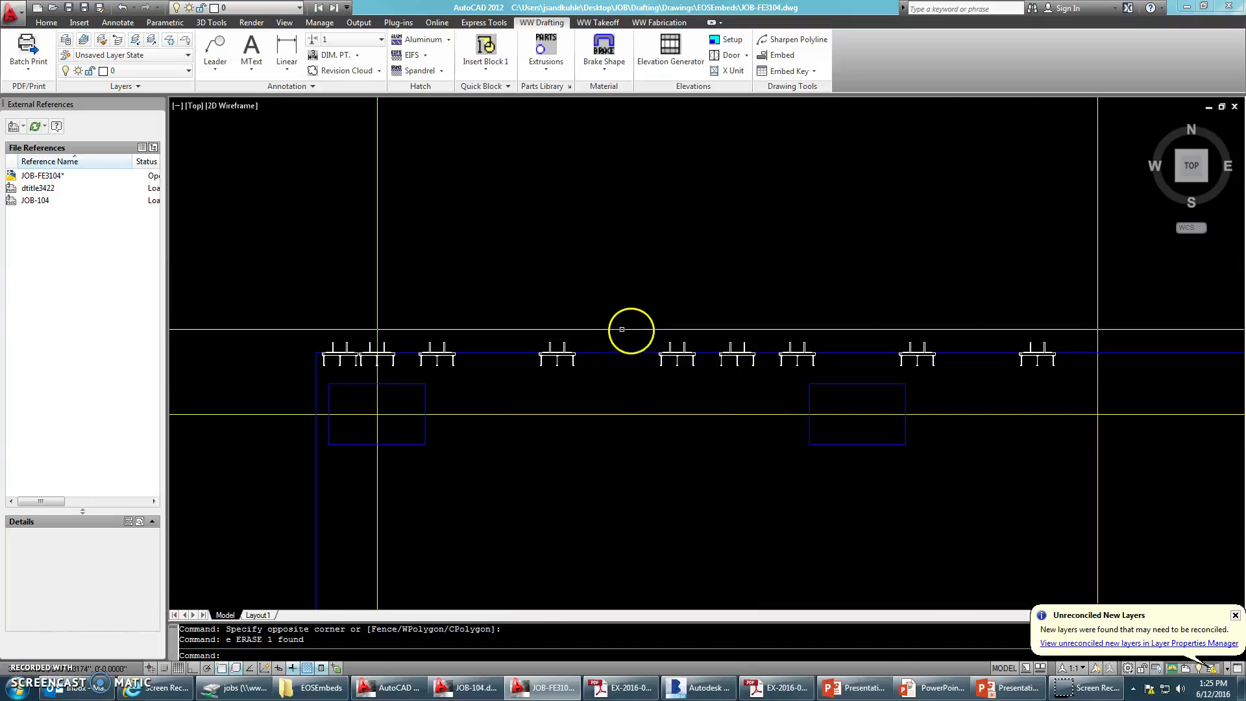
pyautogui.scroll(-3, 609, 328)
pyautogui.scroll(-6, 602, 330)
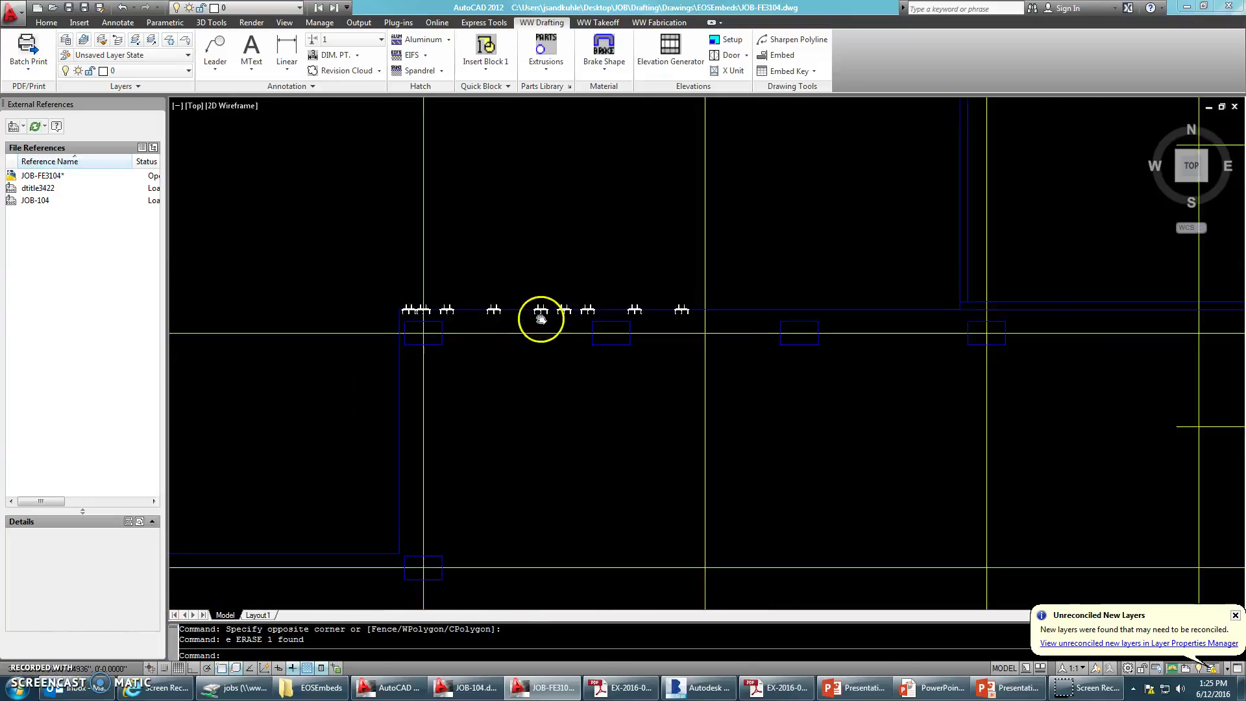
# Step: Place the EMBED KEY table (FE-01, MAC-01, quantity 9 each) below the floor plan
pyautogui.moveTo(580, 396); pyautogui.dragTo(581, 306, button='middle')
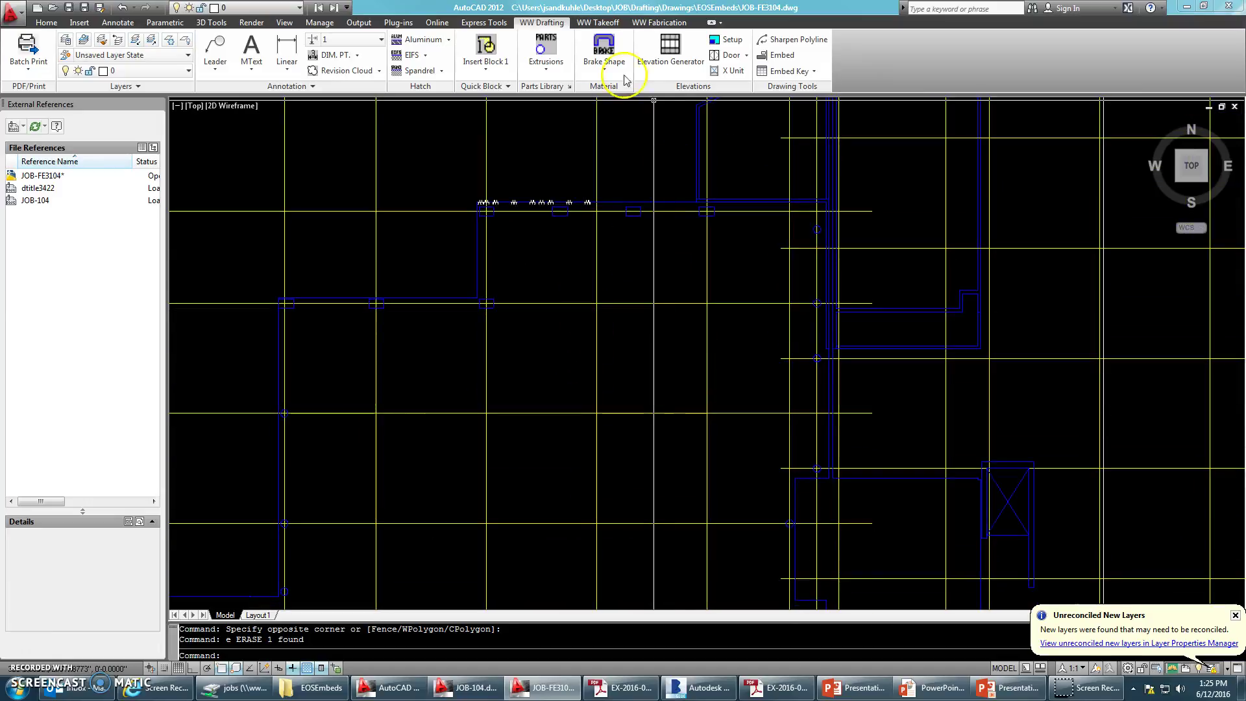
pyautogui.click(811, 73)
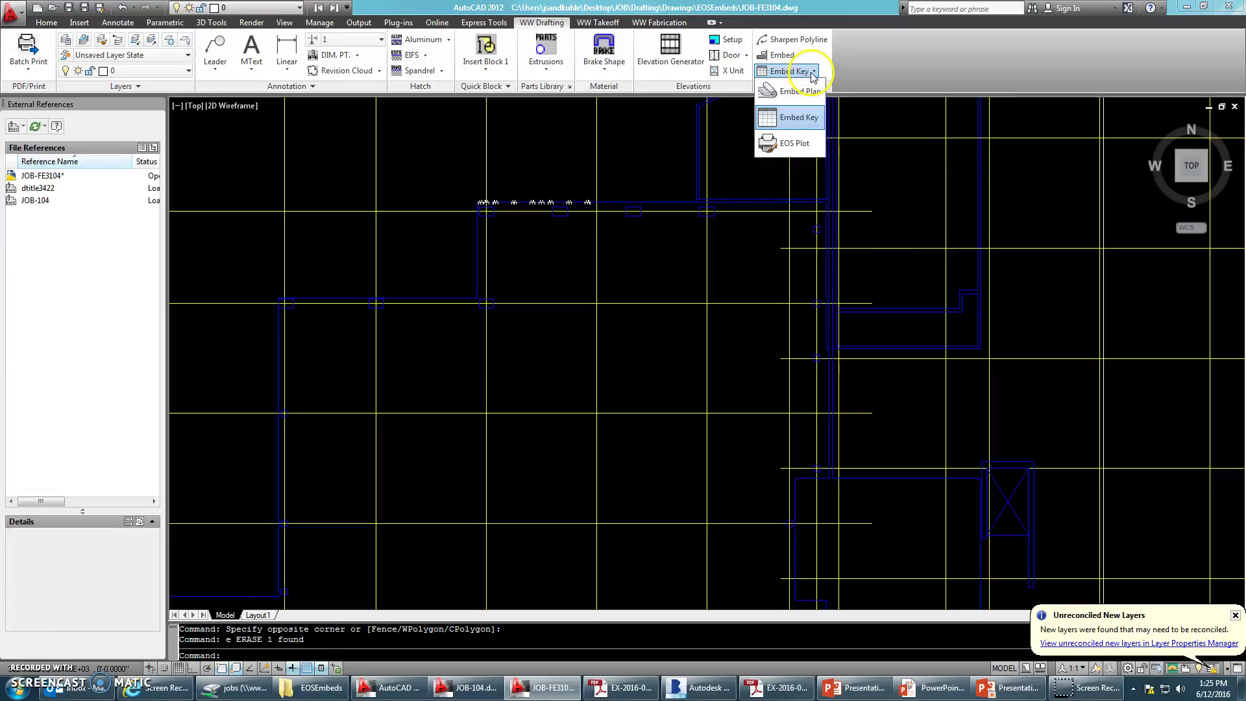
pyautogui.click(797, 120)
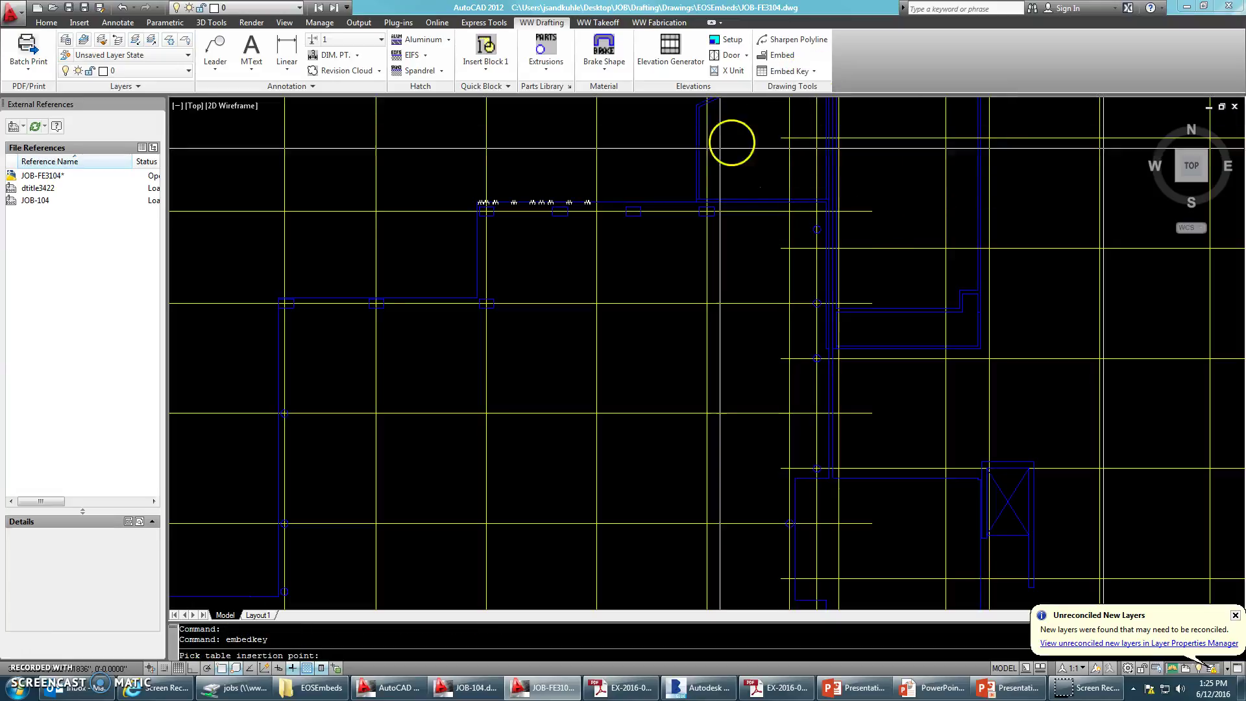
pyautogui.scroll(-3, 609, 257)
pyautogui.scroll(3, 681, 425)
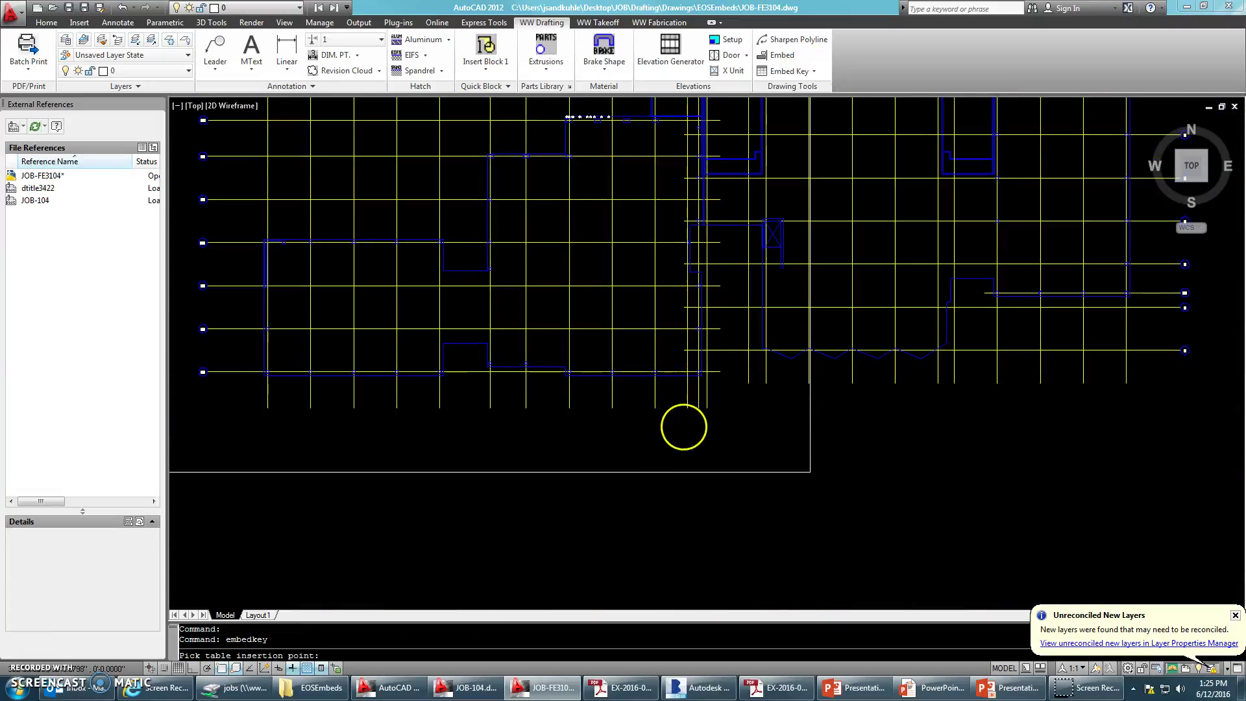
pyautogui.click(737, 414)
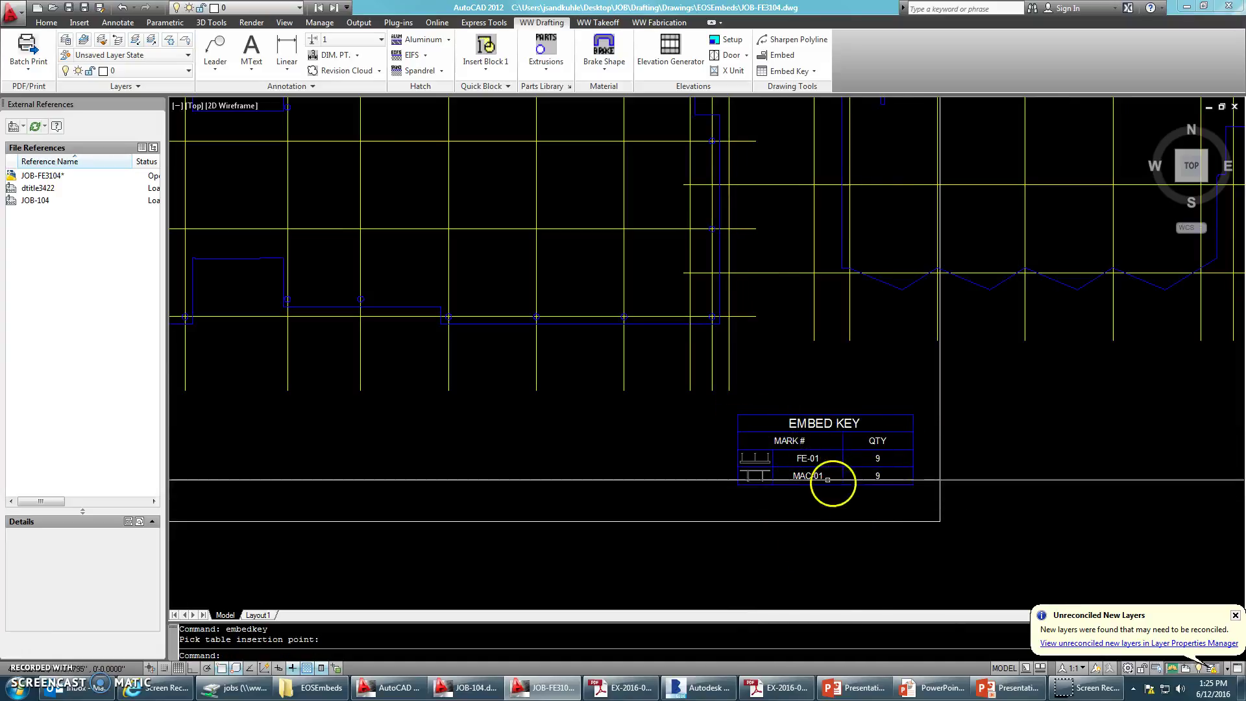
pyautogui.scroll(-3, 778, 431)
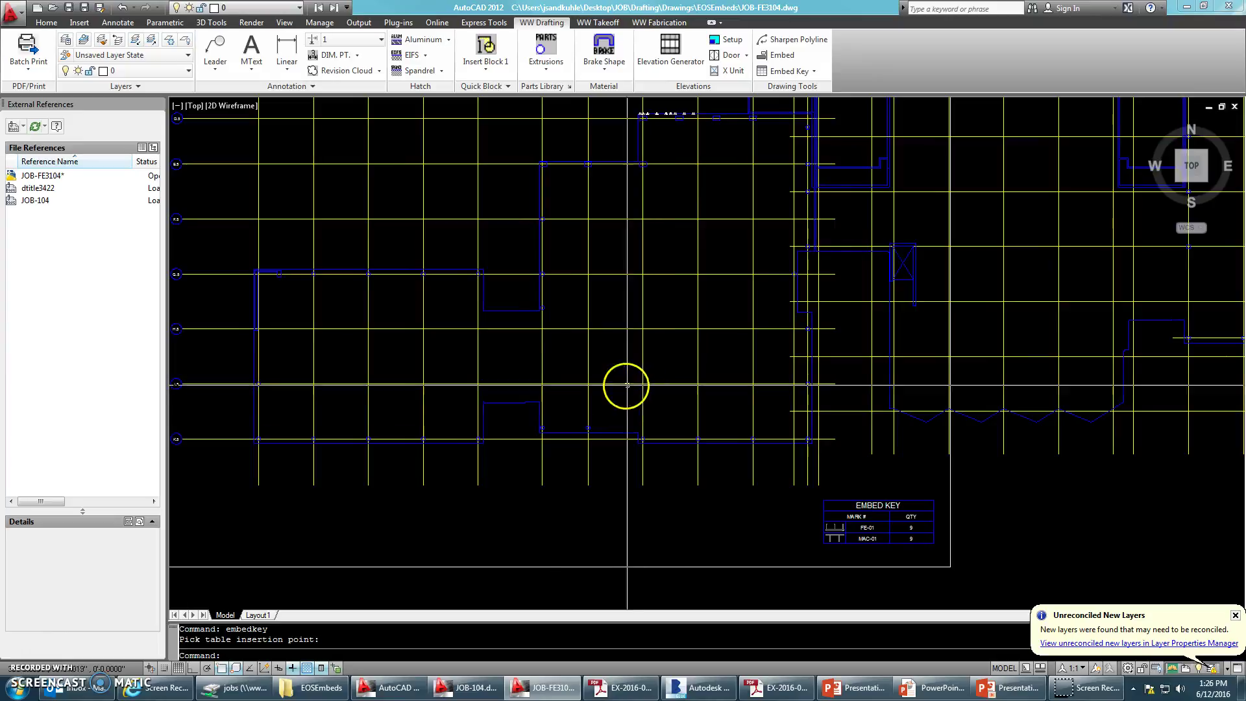
pyautogui.scroll(-3, 623, 384)
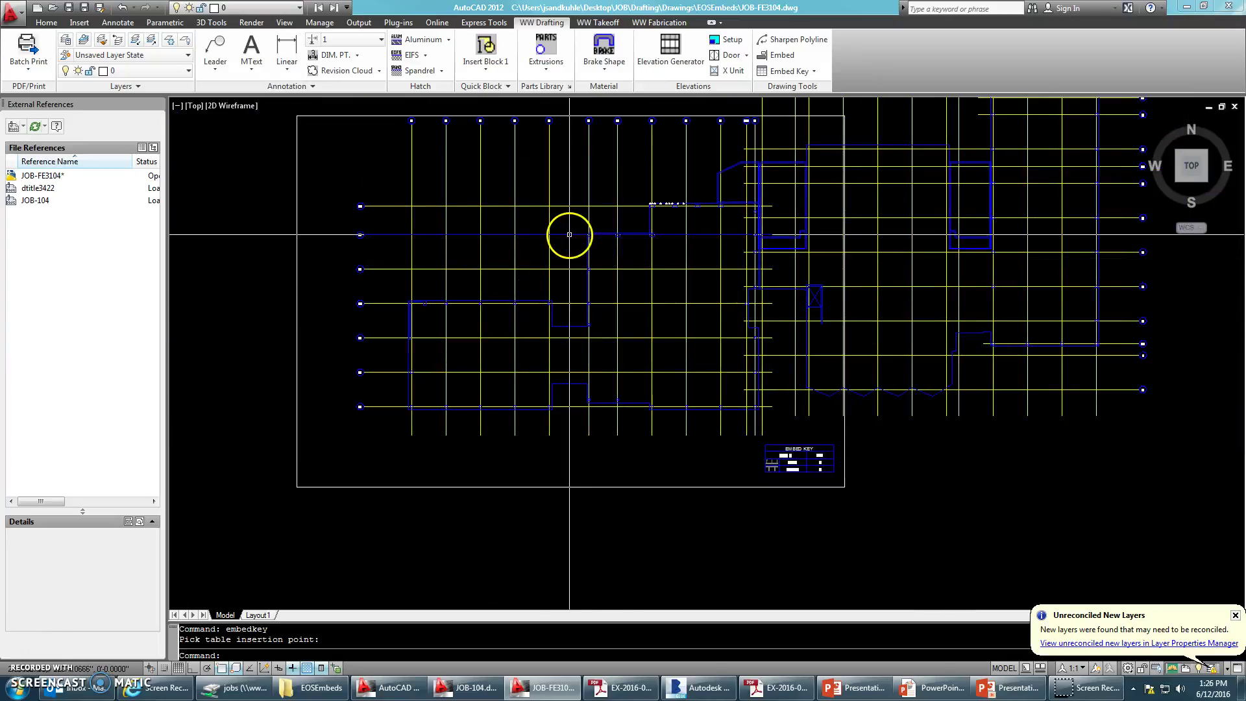